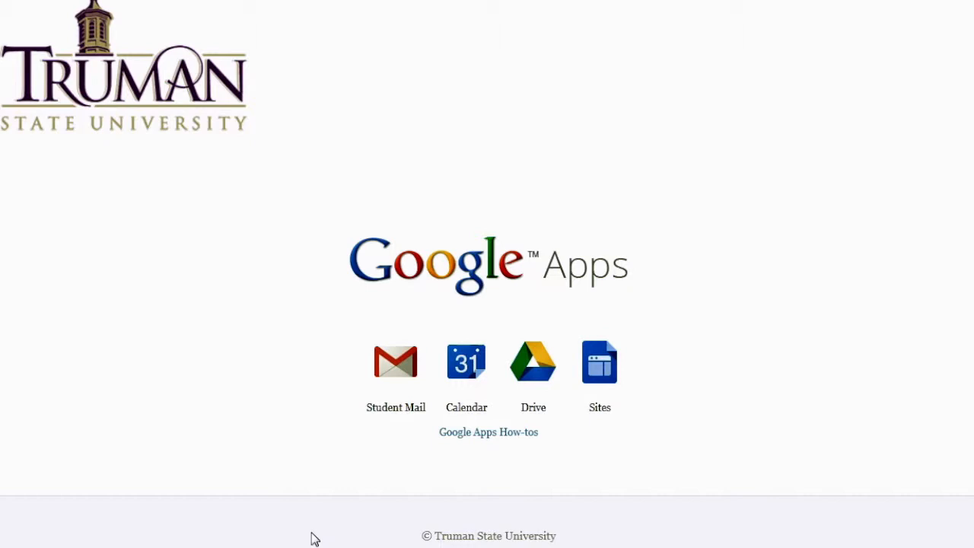
Open Google Drive from the Google Apps page and go from there to Google Forms.
left_click(531, 371)
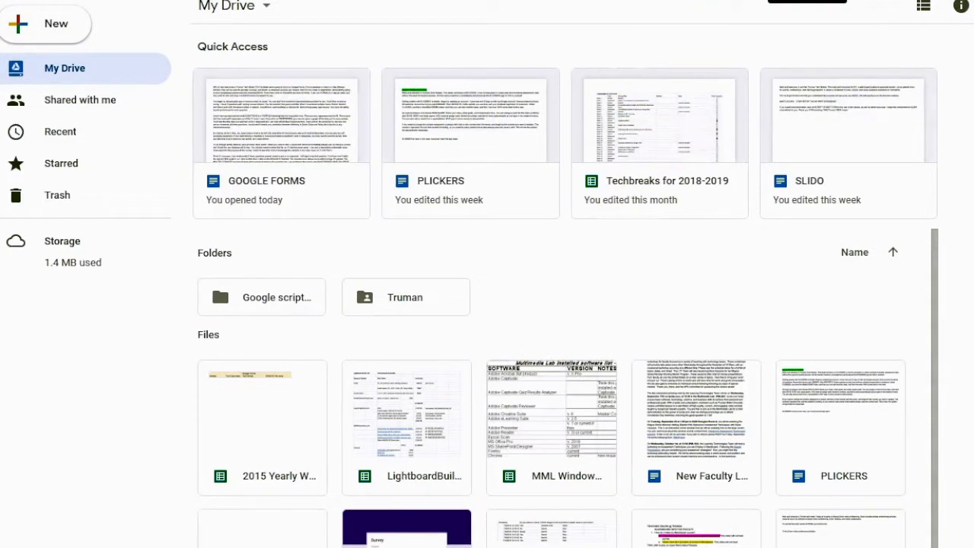
left_click(807, 1)
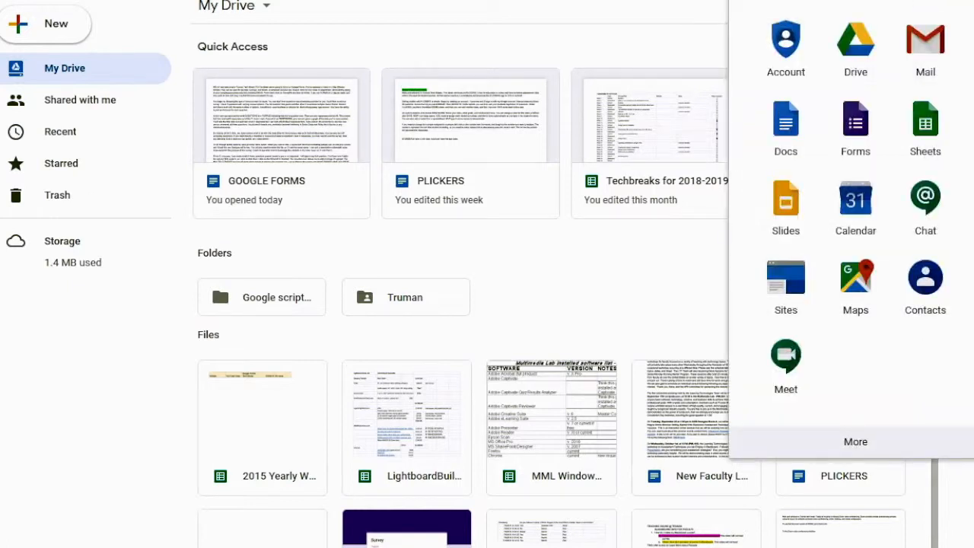
mouse_move(847, 135)
left_mouse_down()
mouse_move(834, 385)
mouse_move(860, 232)
mouse_move(862, 159)
mouse_move(852, 141)
left_mouse_up()
left_click(855, 122)
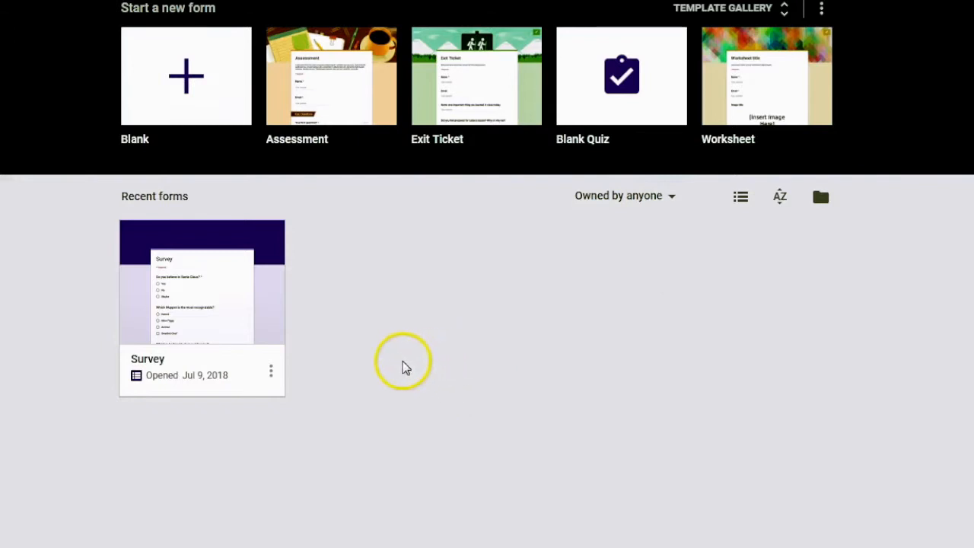
Open the existing Survey form and review the summary charts of its responses.
left_click(212, 327)
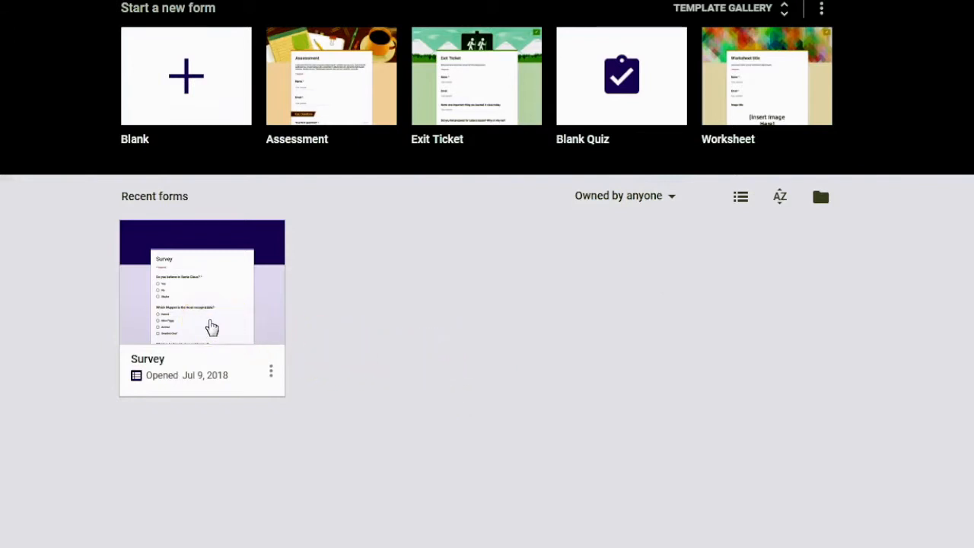
left_click(212, 327)
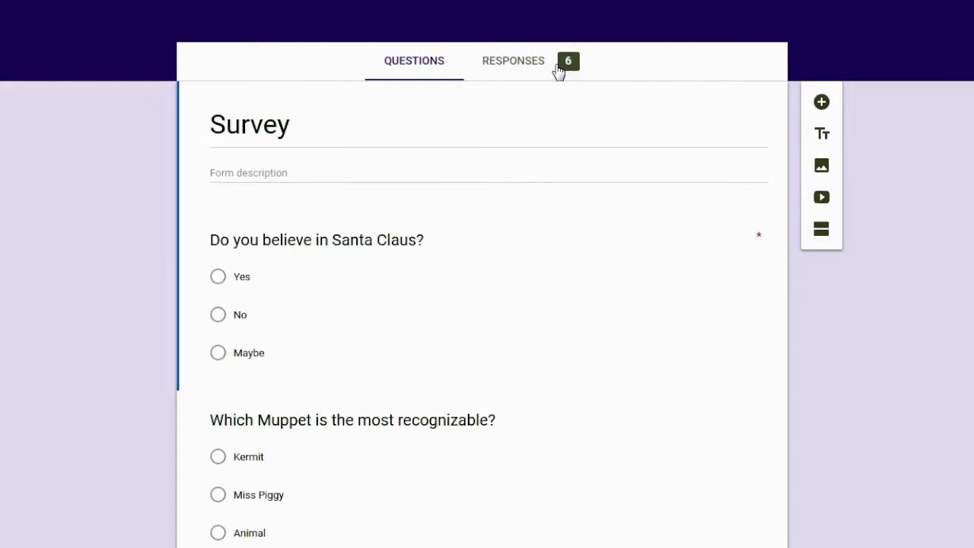
left_click(535, 65)
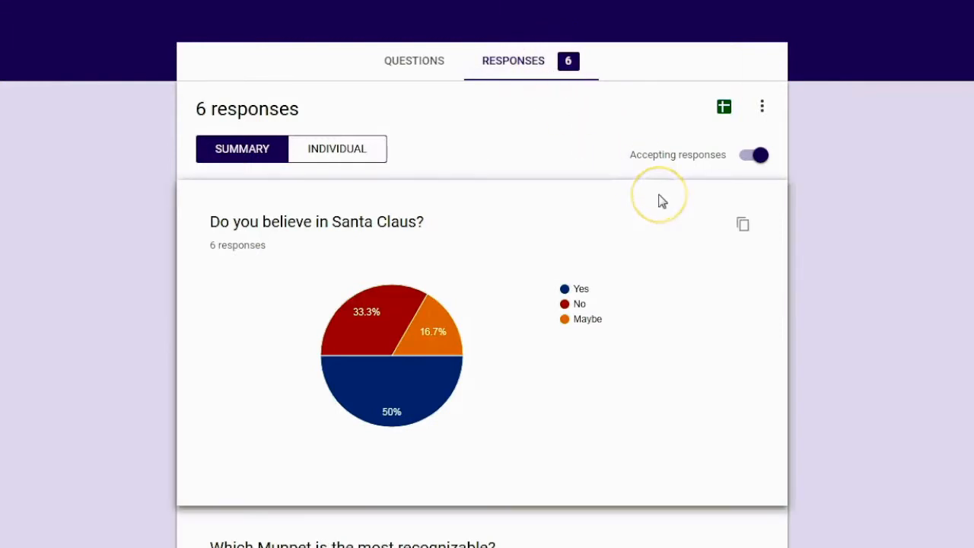
scroll(661, 200, "down", 3)
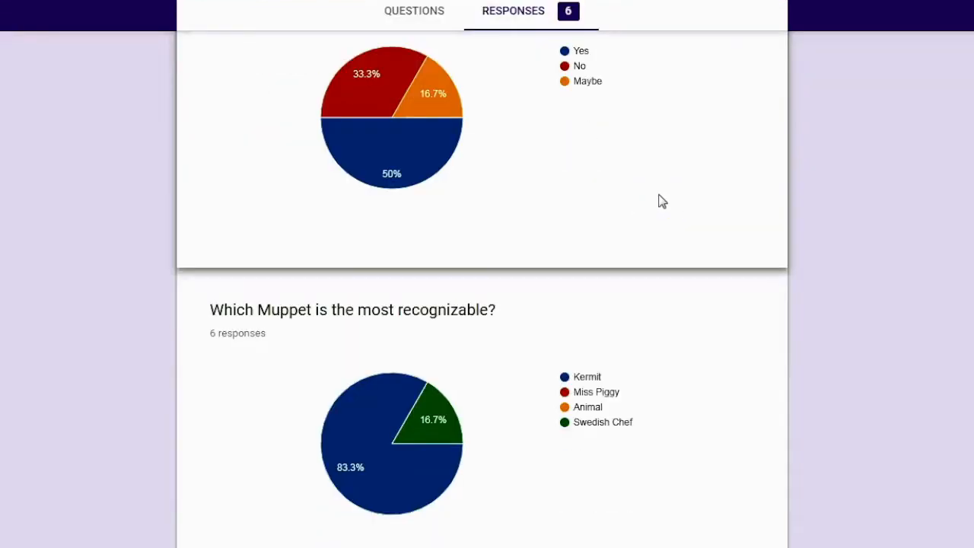
scroll(660, 201, "down", 2)
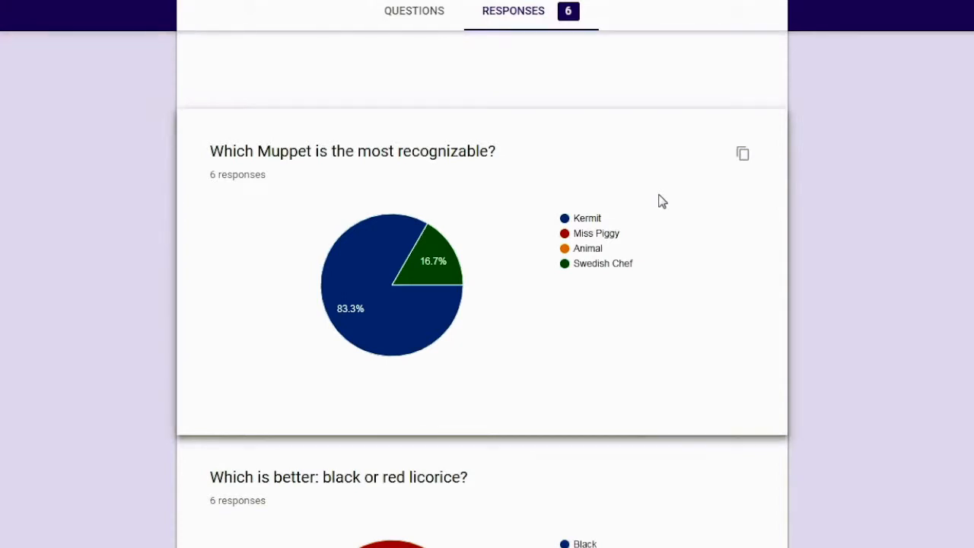
scroll(661, 200, "up", 5)
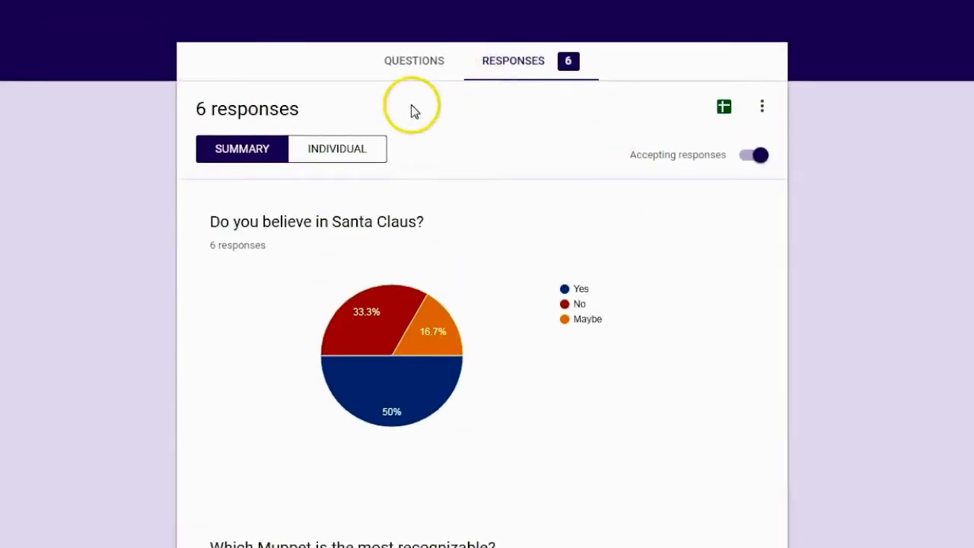
View the survey's individual responses one by one up to the fourth, and check the available response-management options.
left_click(348, 152)
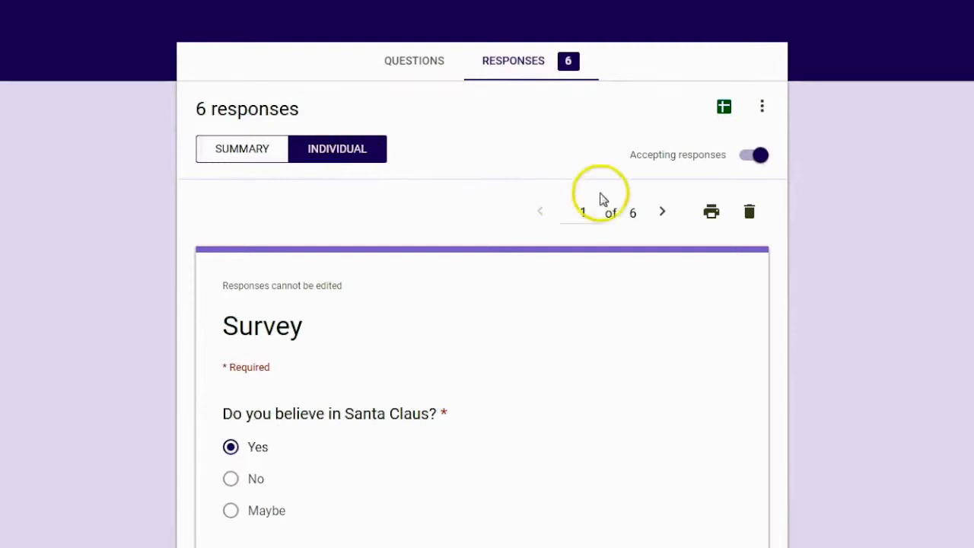
left_click(659, 213)
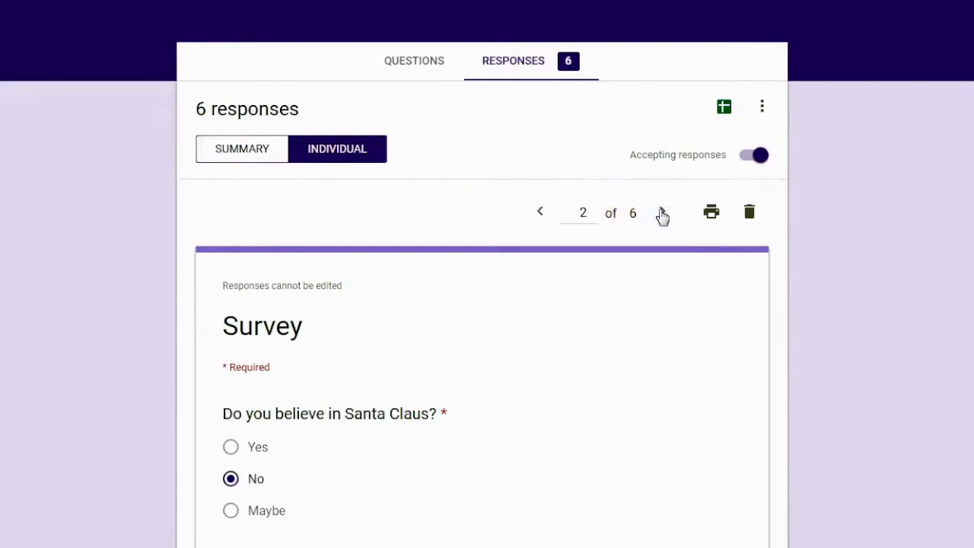
scroll(662, 217, "down", 1)
left_click(656, 135)
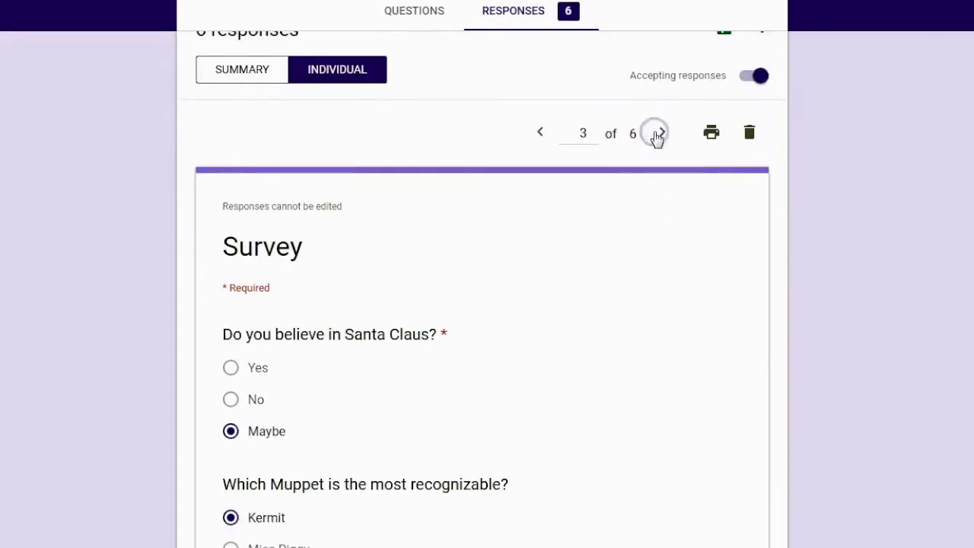
left_click(657, 135)
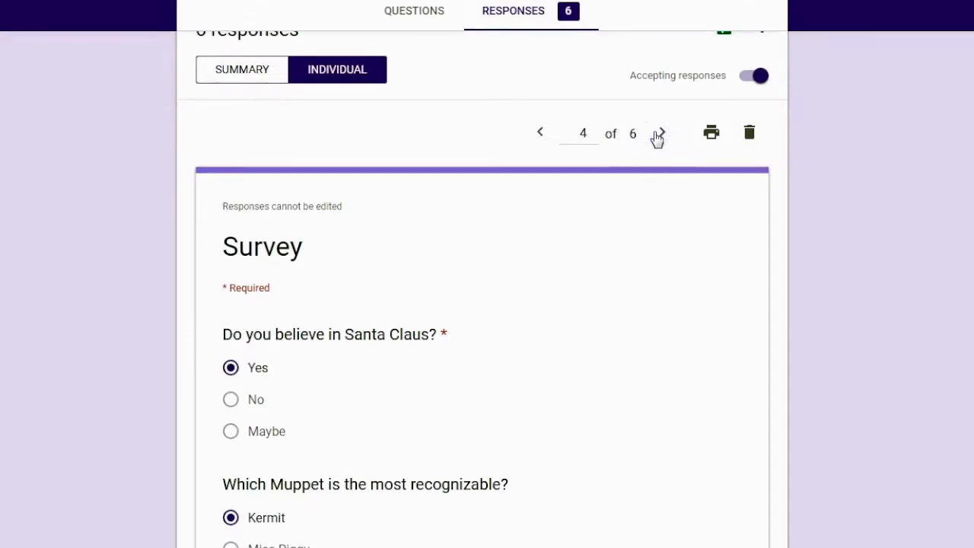
scroll(749, 103, "up", 1)
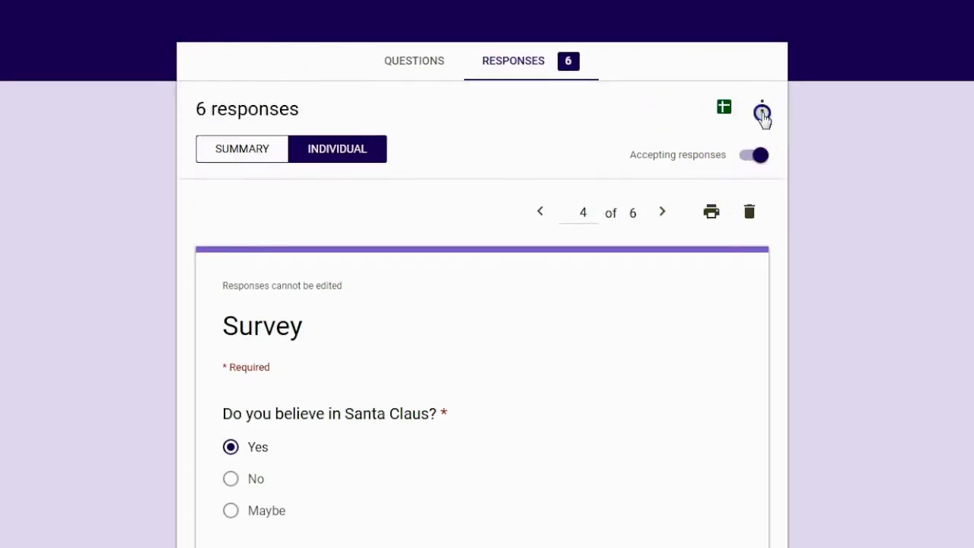
left_click(761, 112)
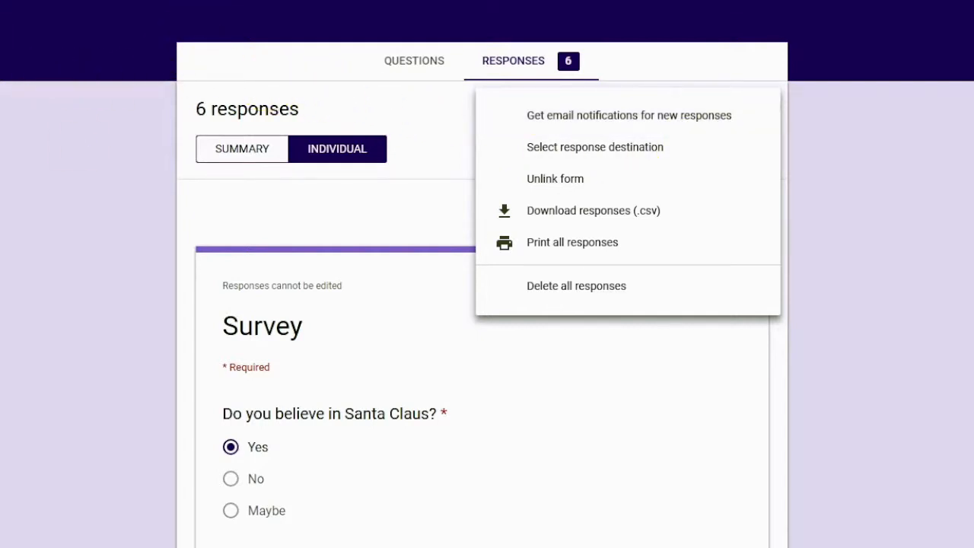
key("Escape")
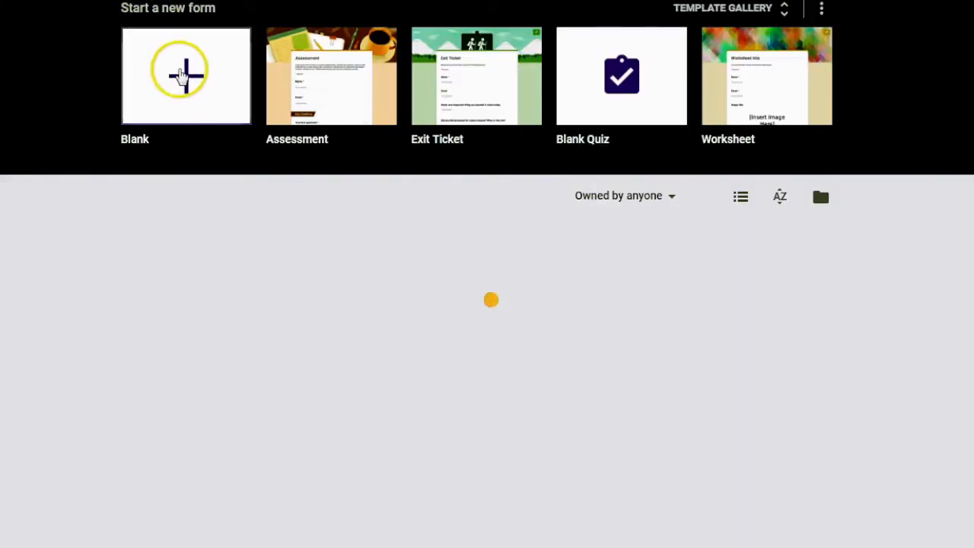
Create a blank form and title it "Background Survey".
left_click(183, 88)
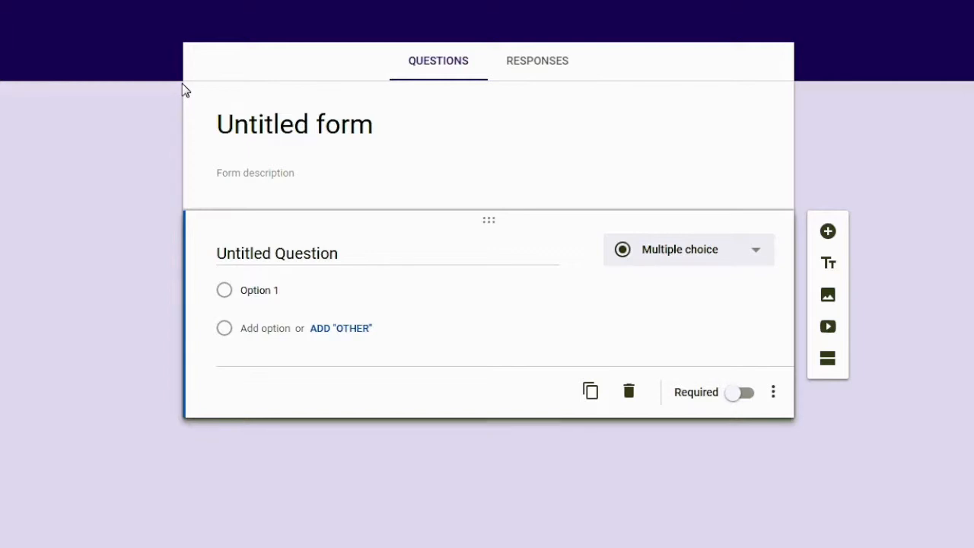
left_click(243, 108)
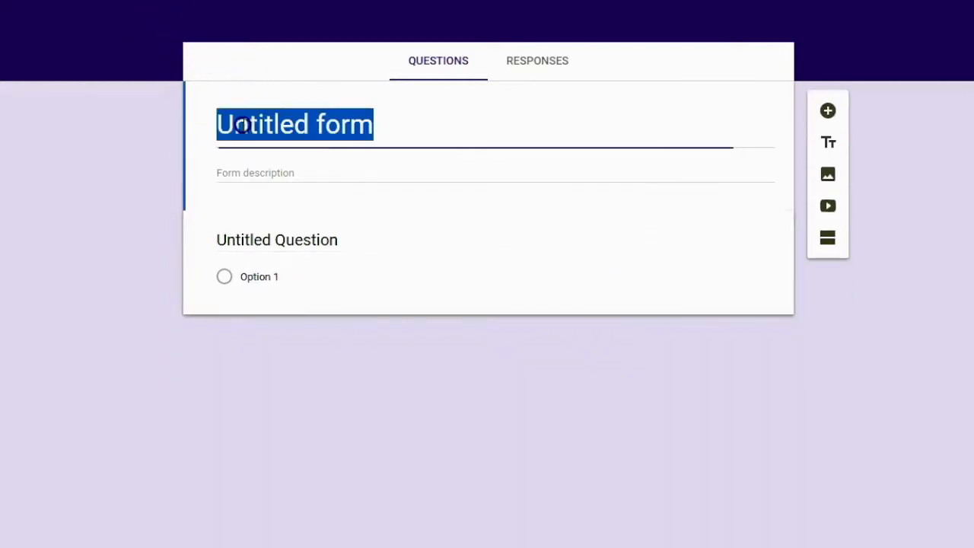
type("Background ")
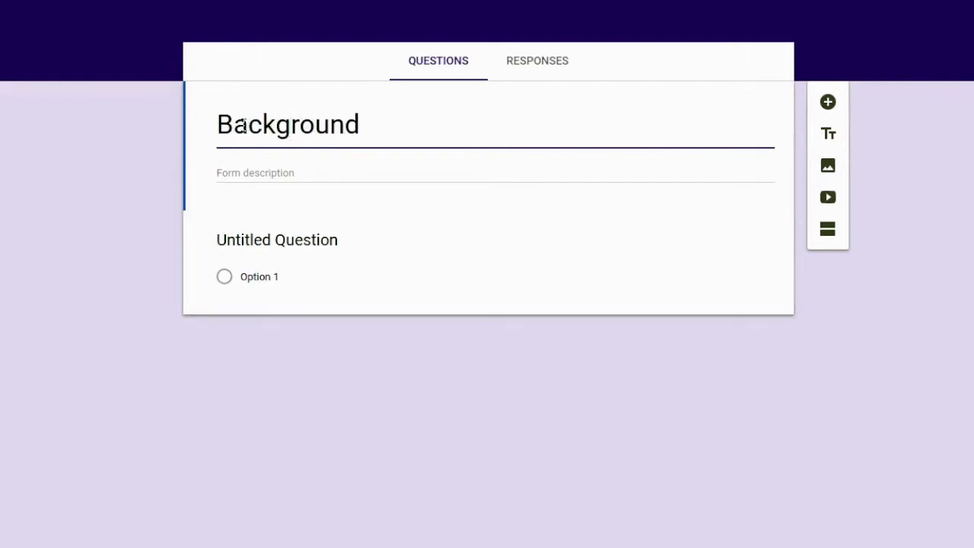
type("Surp")
key("BackSpace")
type("vey")
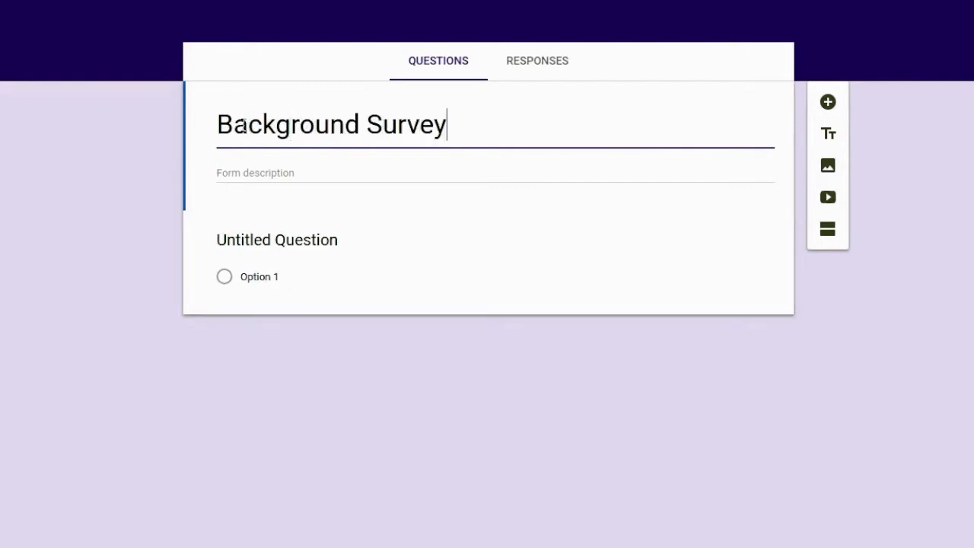
left_click(214, 91)
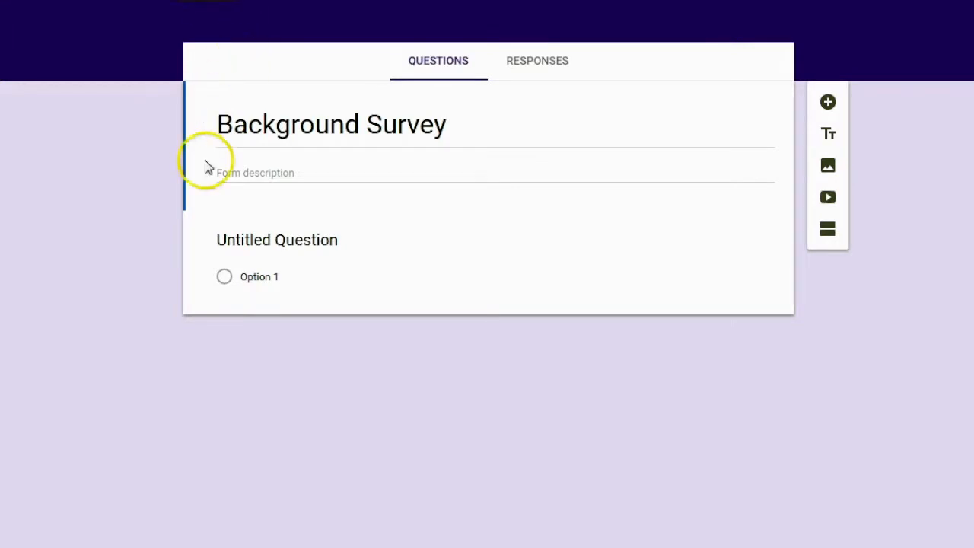
Set the form description to "To understand the literature background of my students".
left_click(224, 169)
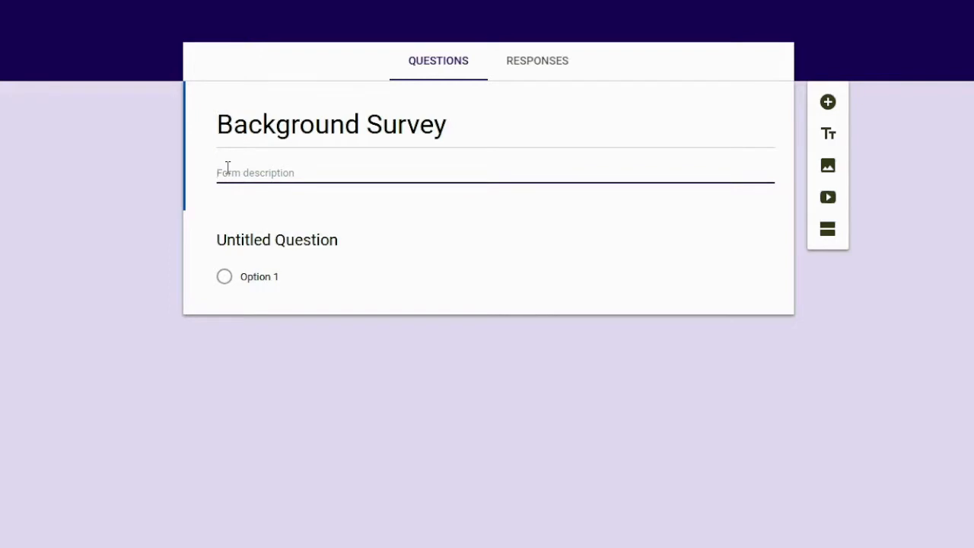
type("To understand the literature ba")
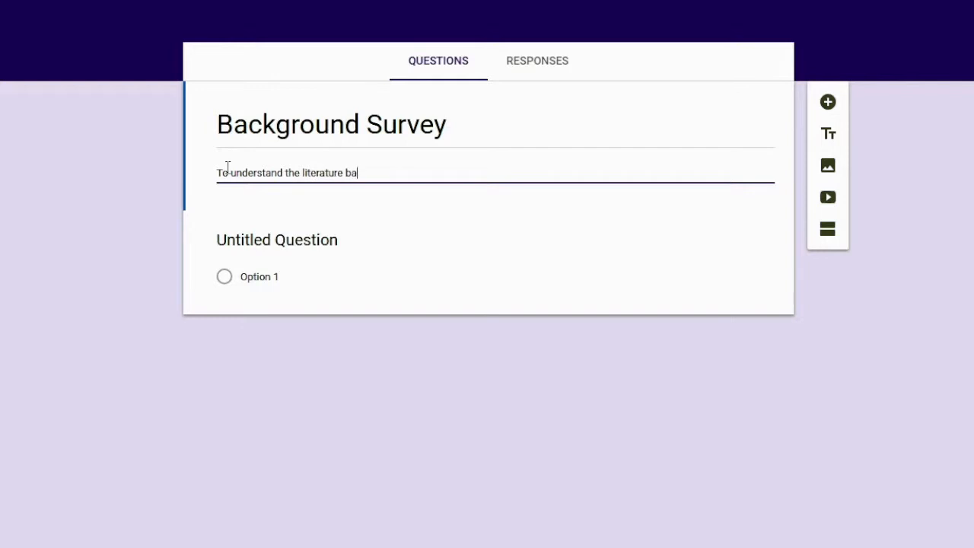
type("ckground of my students")
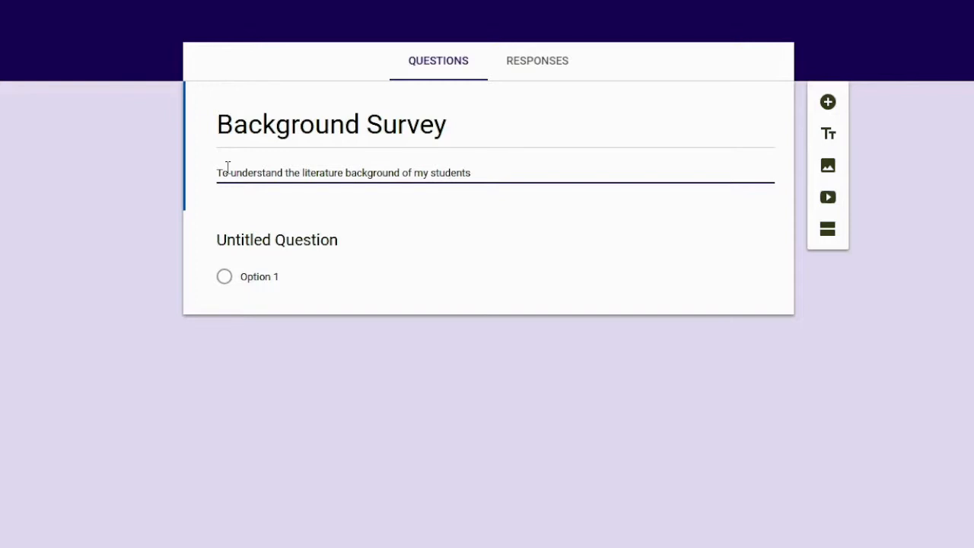
Set the text of the first question to "Have you read The Great Gatsby?".
left_click(241, 239)
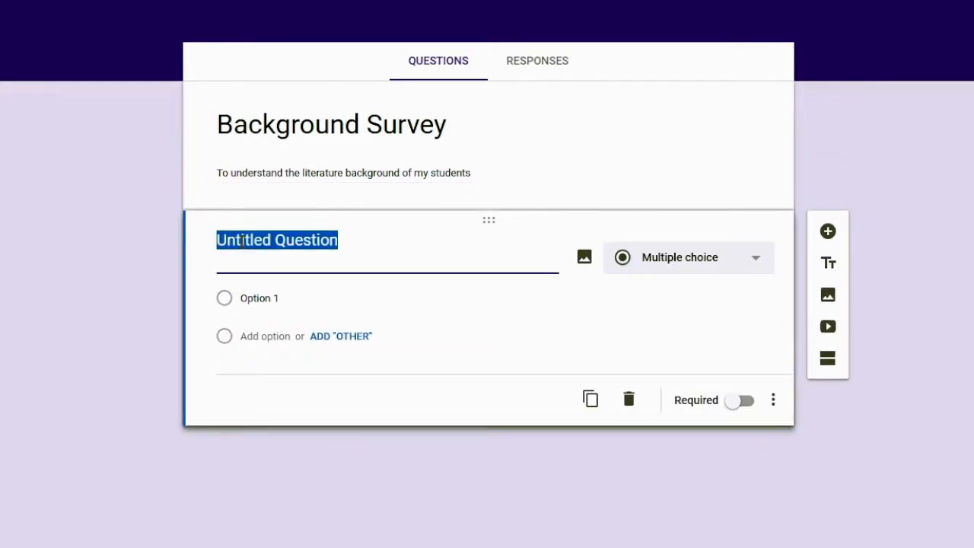
type("Haa")
type("e you read ")
type("Teh")
key("BackSpace")
key("BackSpace")
key("BackSpace")
type("he Great Gatsby?")
Give the Great Gatsby question the suggested answer options Yes and No, and make it required.
left_click(351, 288)
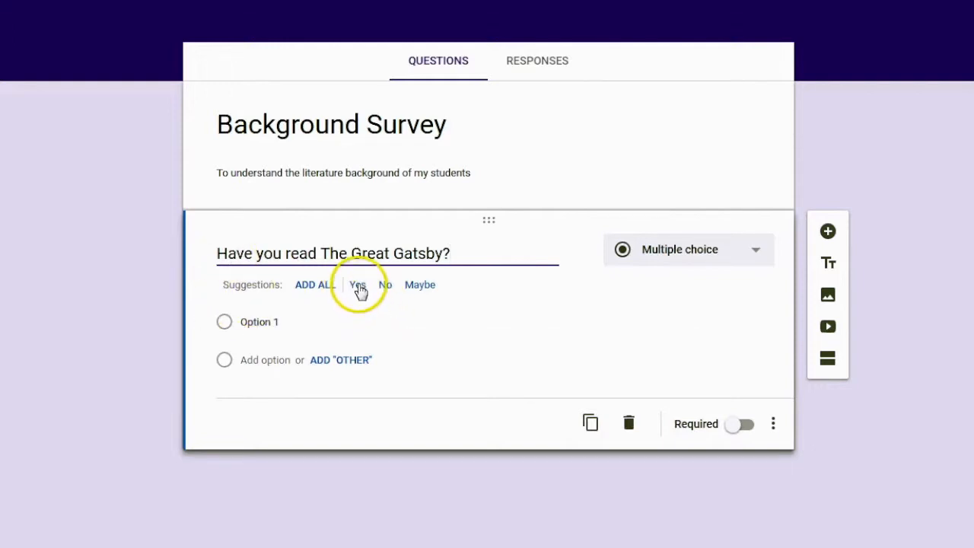
left_click(358, 286)
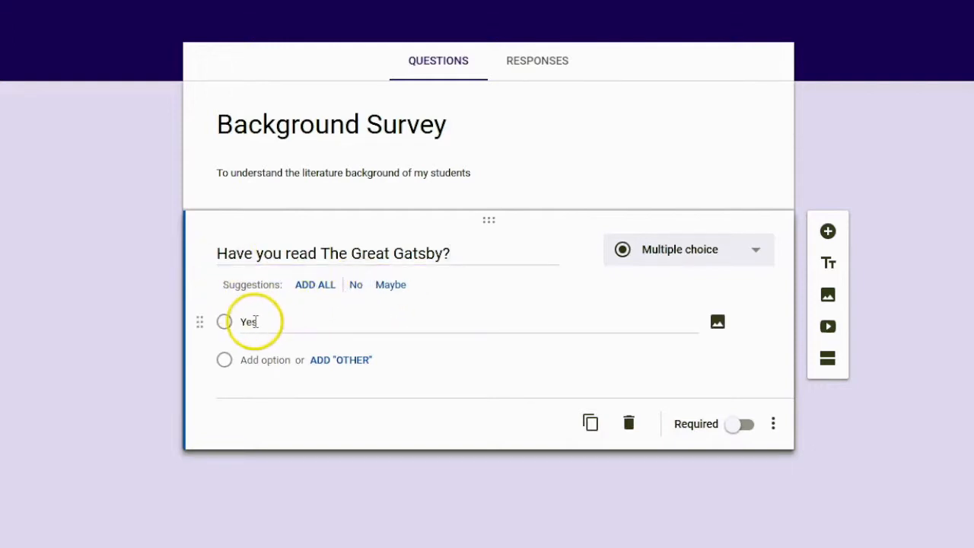
left_click(355, 285)
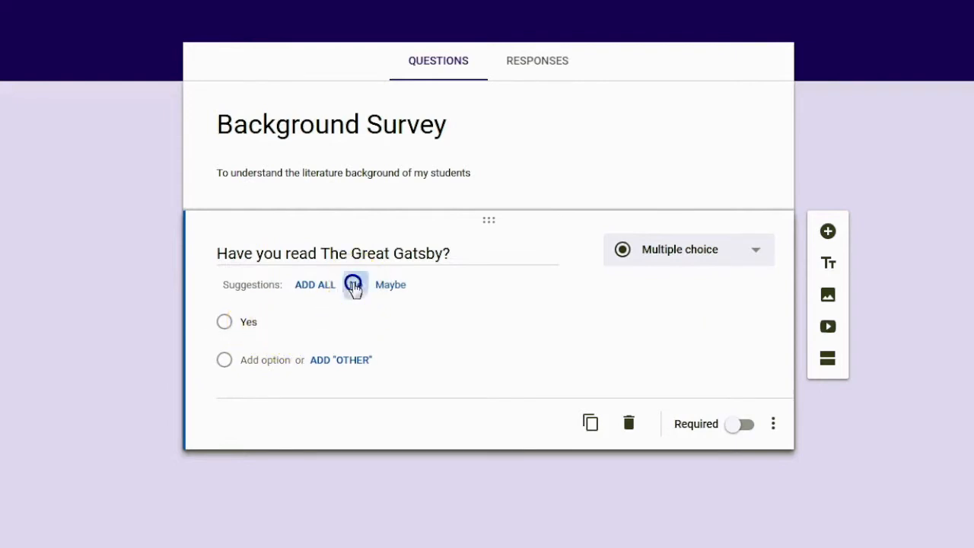
left_click(364, 316)
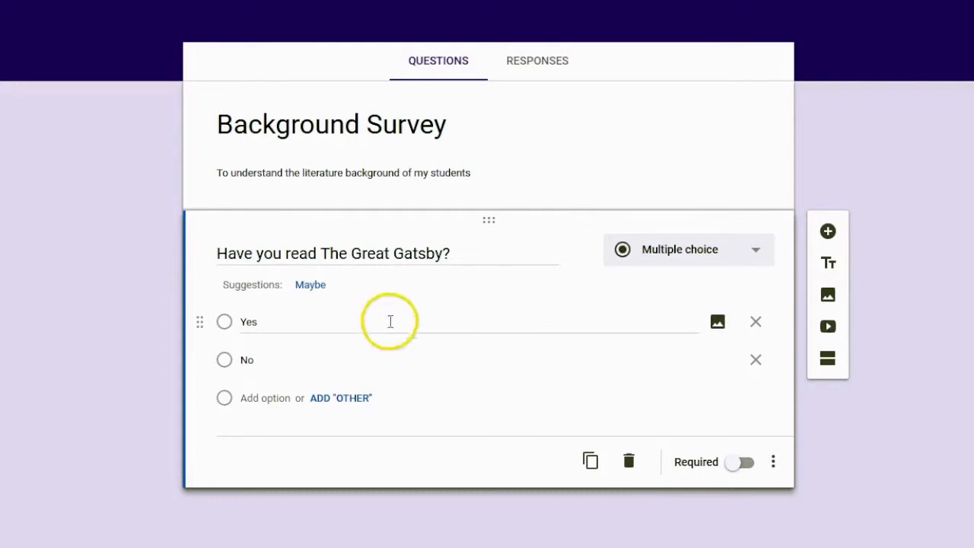
left_click(742, 462)
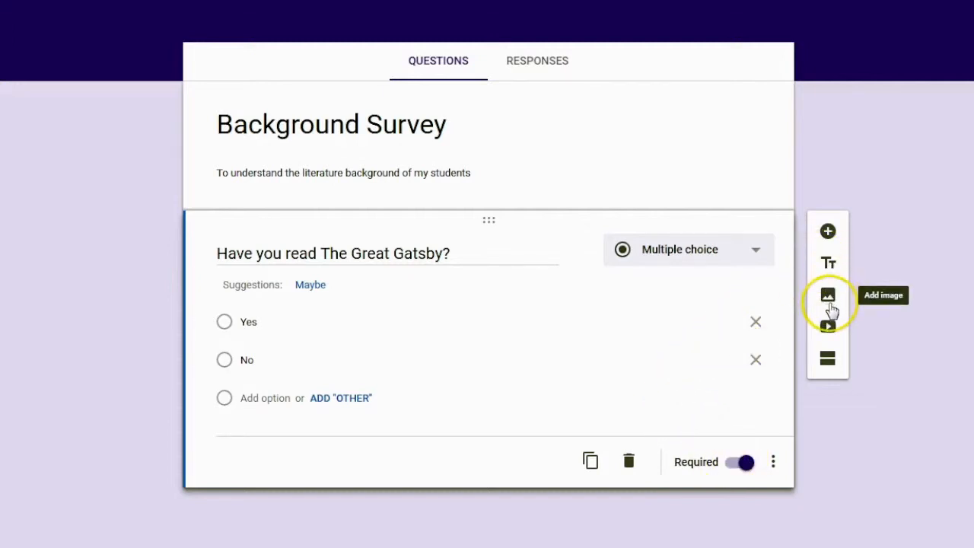
Look through the question types available for the Great Gatsby question, keeping Multiple choice.
left_click(830, 327)
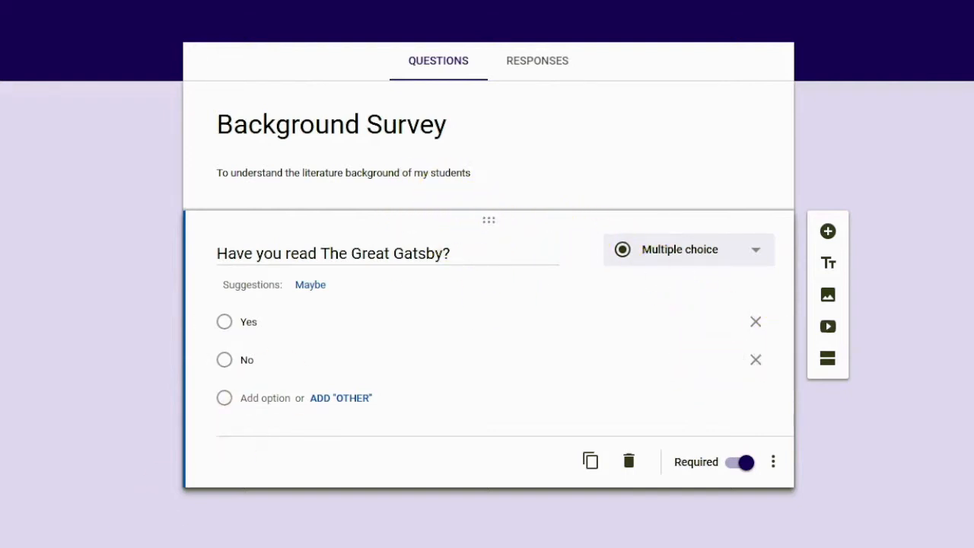
left_click(757, 251)
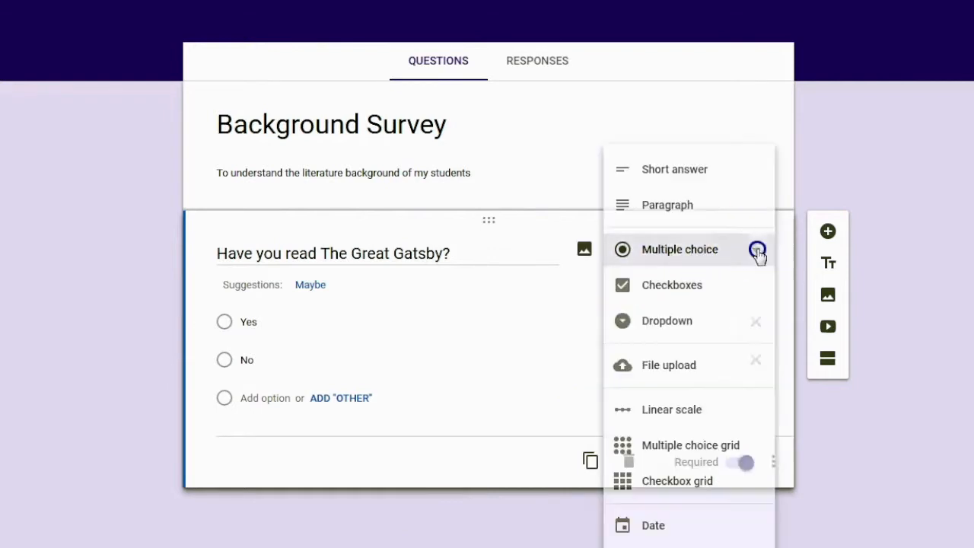
left_click(711, 293)
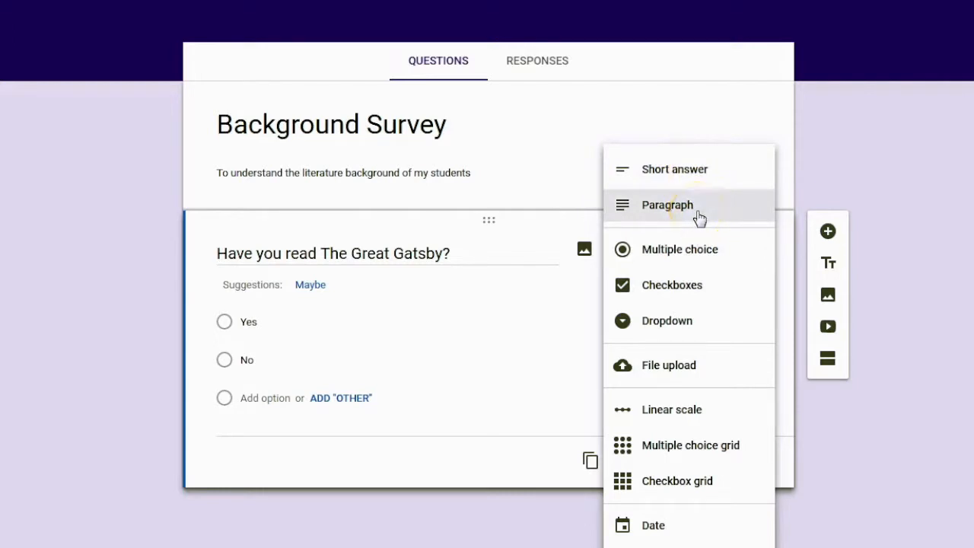
left_click(557, 508)
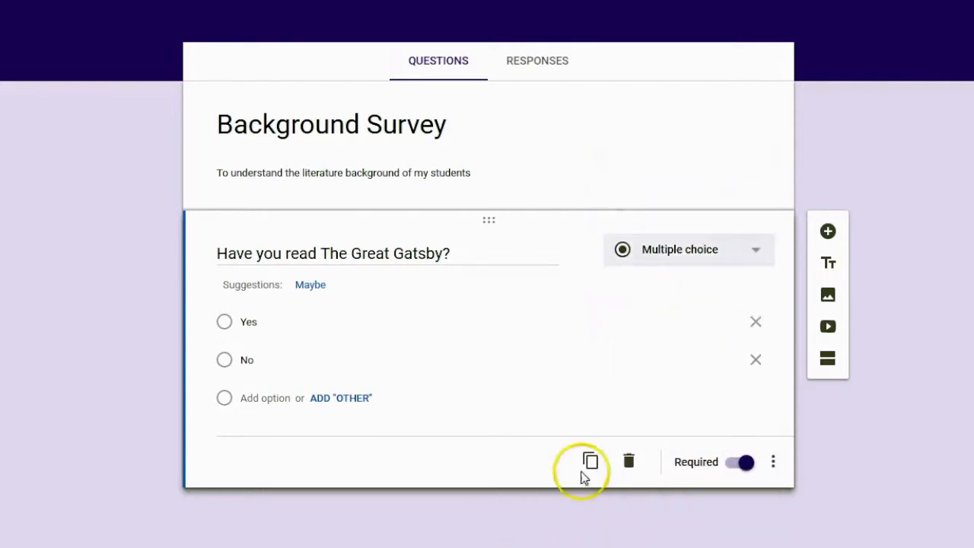
Add a second question with the text "At what level should you read The Great Gatsby?".
left_click(828, 232)
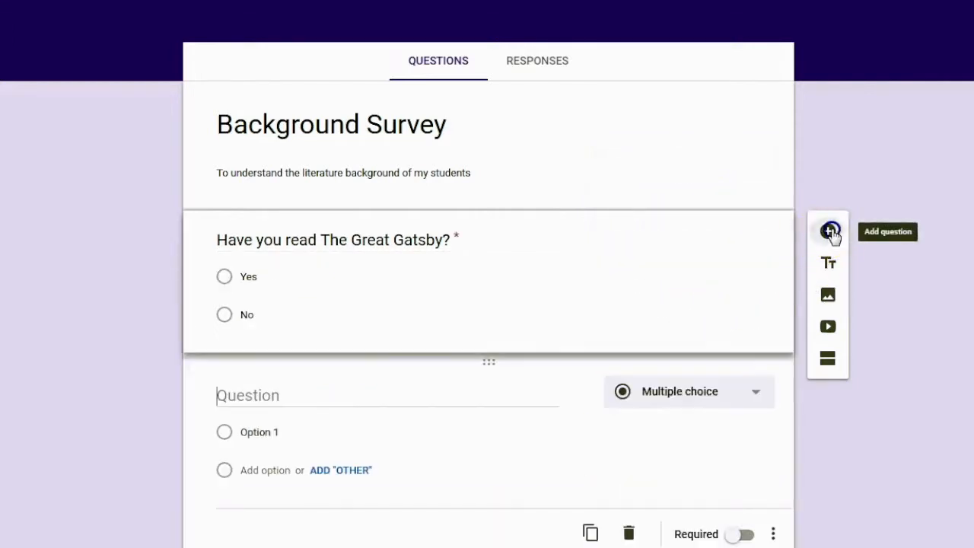
left_click(245, 389)
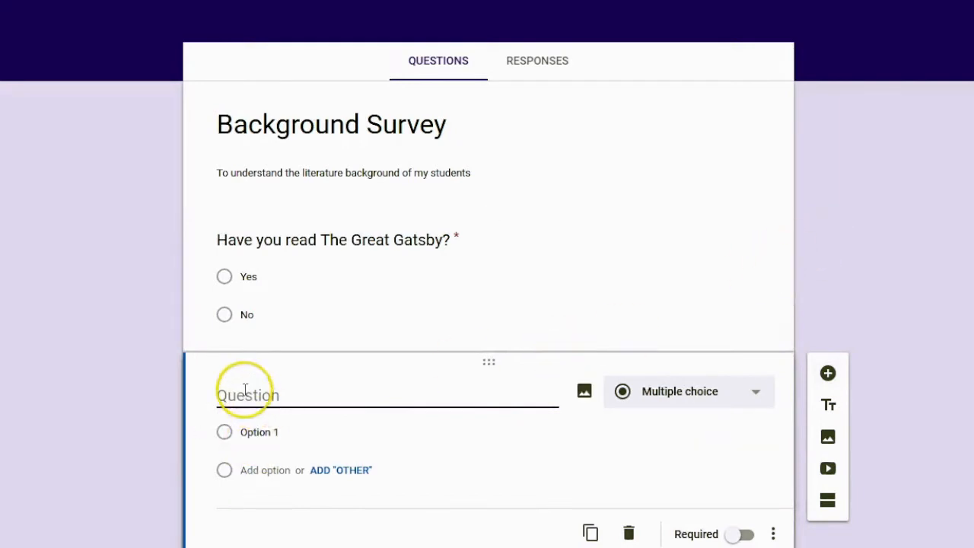
type("AT ")
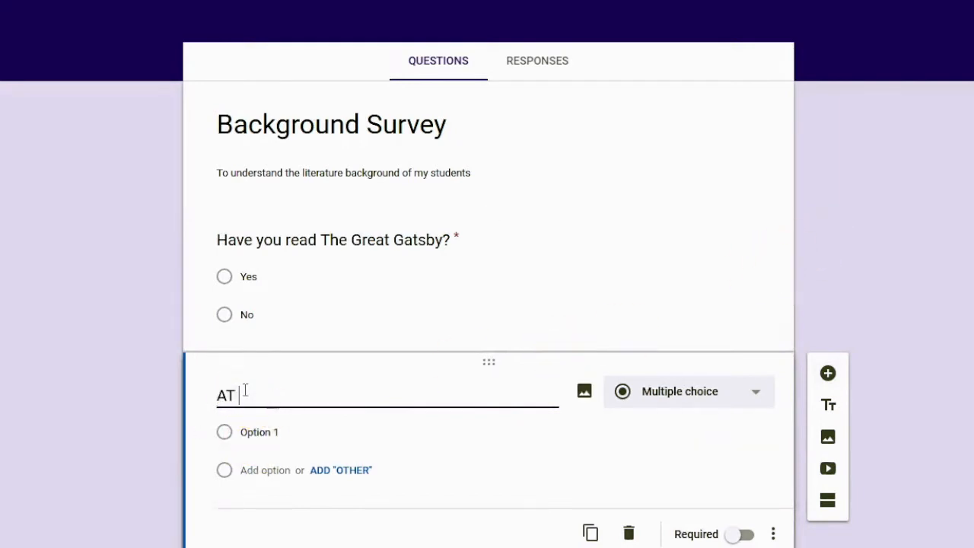
type("t what l")
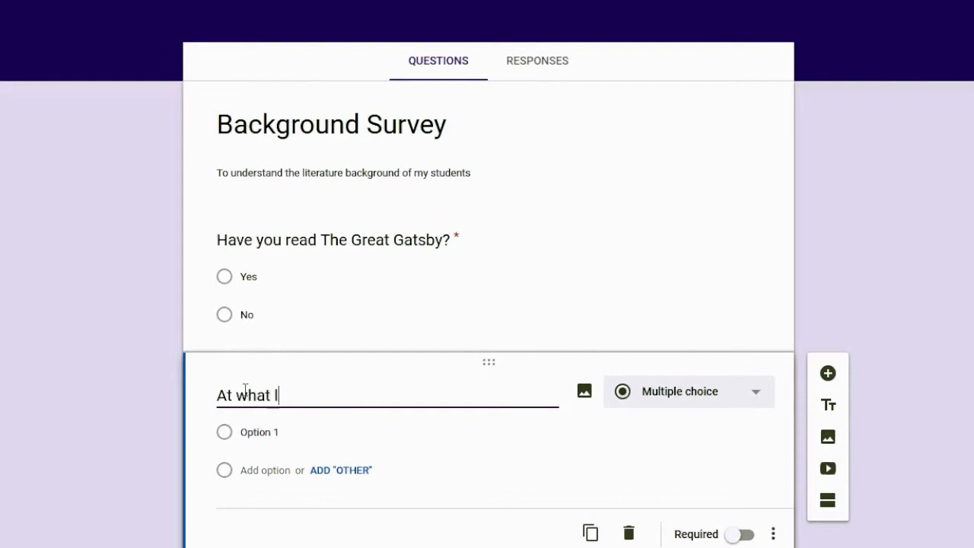
type("evel should")
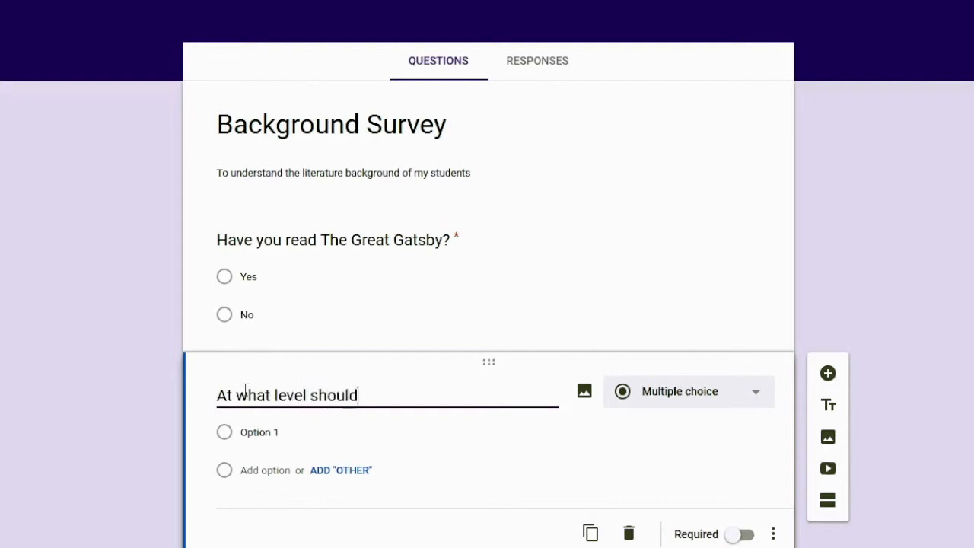
type(" you read T")
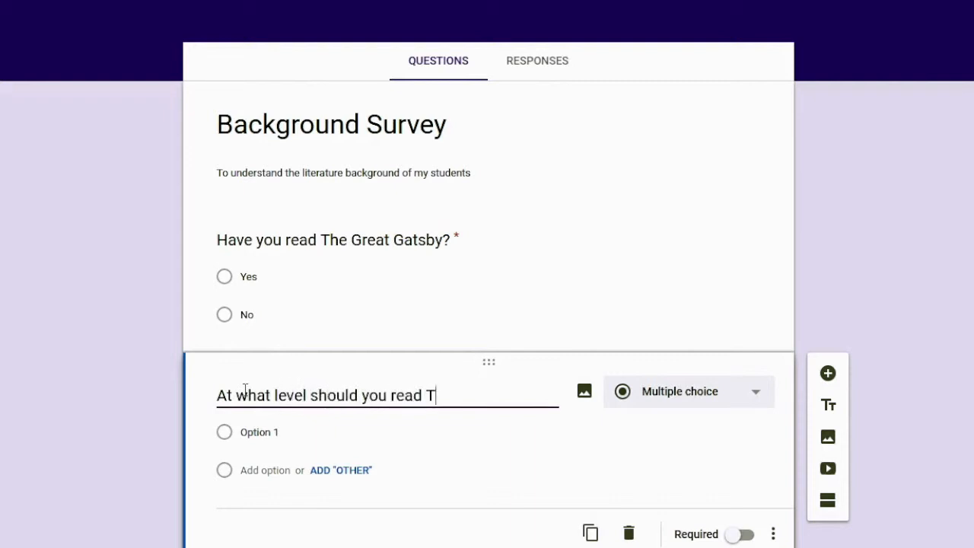
type("he Great Gatsby")
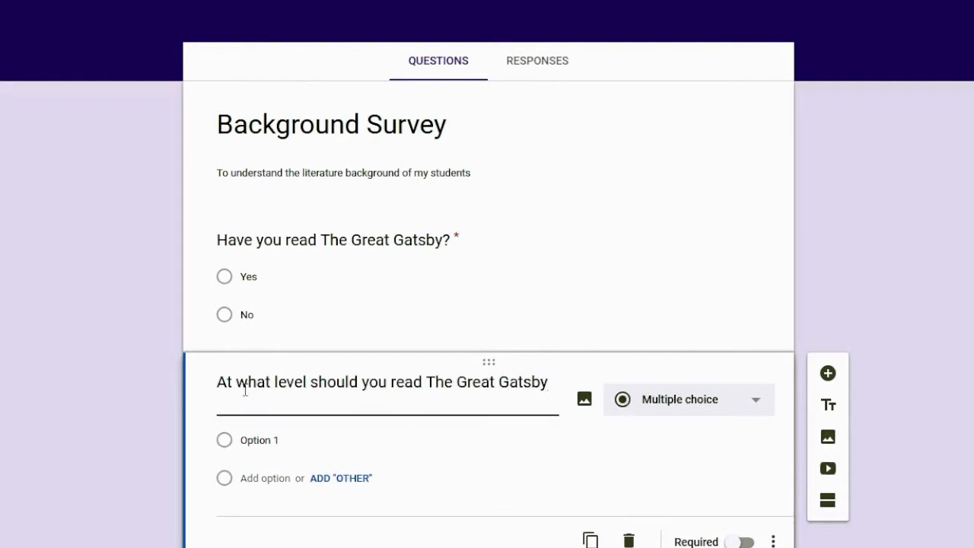
type("?")
Give the reading-level question the answer options Sophomore, Junior, Senior and College.
left_click(263, 440)
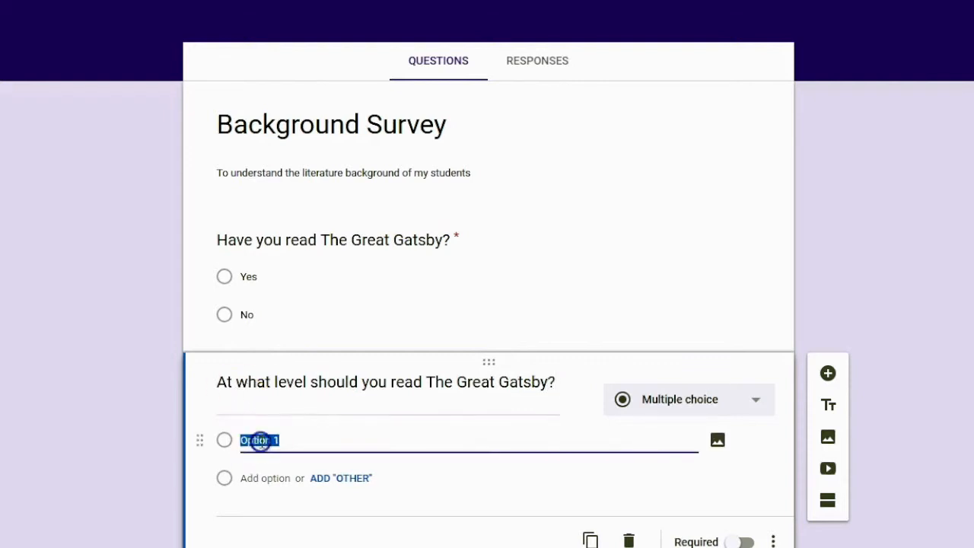
type("Freshman")
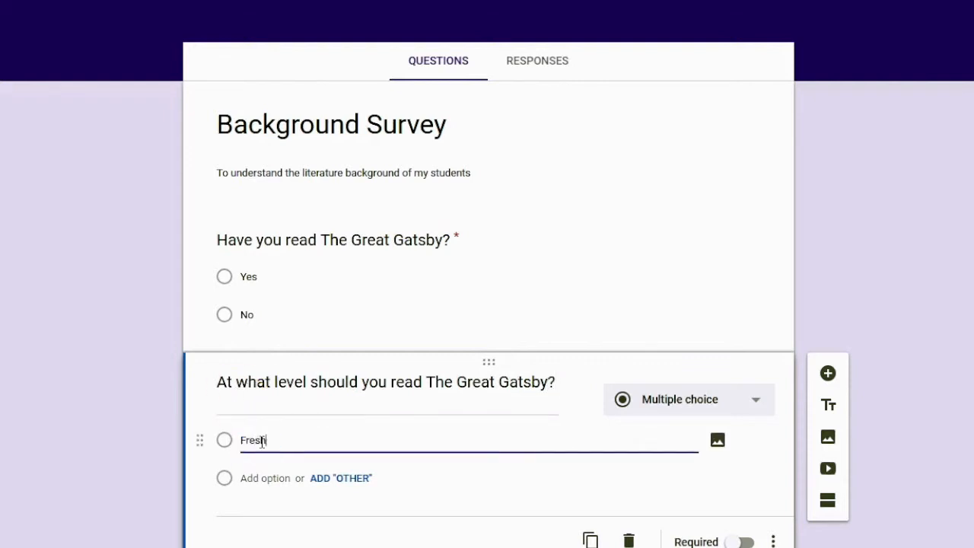
key("BackSpace")
key("BackSpace")
key("BackSpace")
key("BackSpace")
key("BackSpace")
key("BackSpace")
type("Sho")
key("BackSpace")
key("BackSpace")
type("ophomore")
left_click(258, 512)
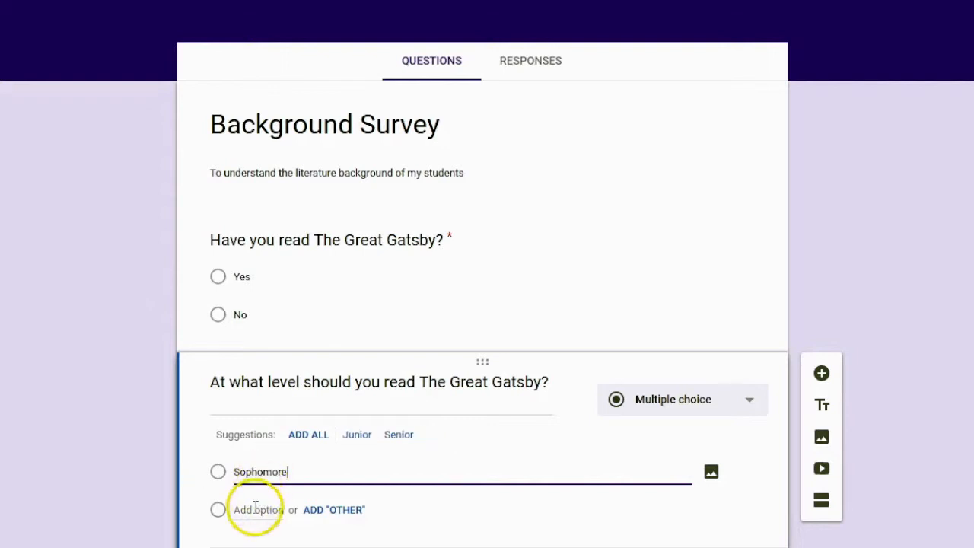
left_click(251, 543)
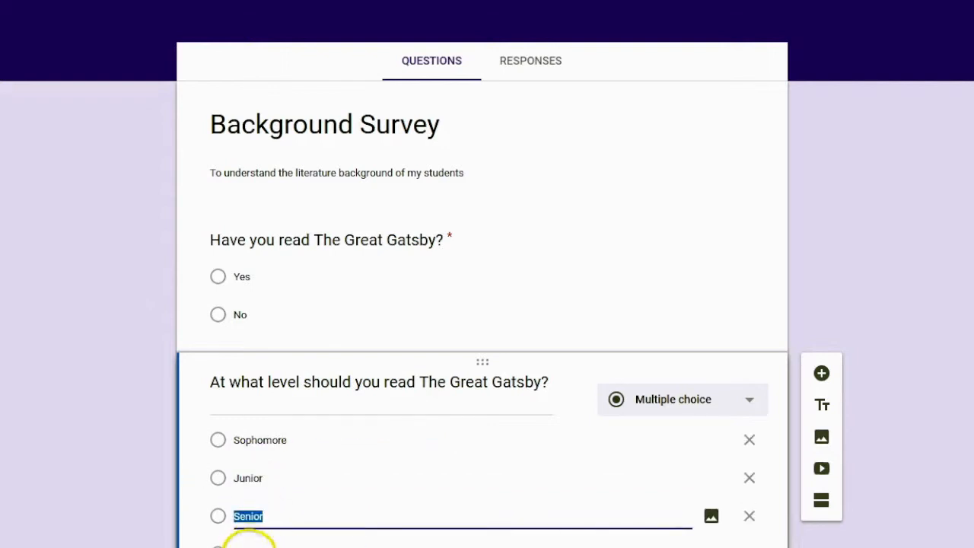
left_click(251, 543)
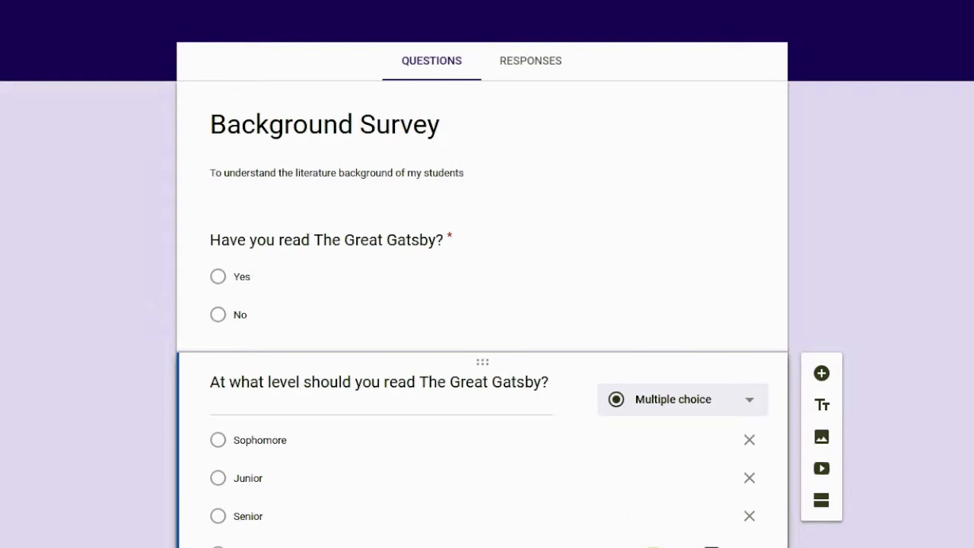
Make the reading-level question required and look at its additional settings.
scroll(772, 537, "down", 1)
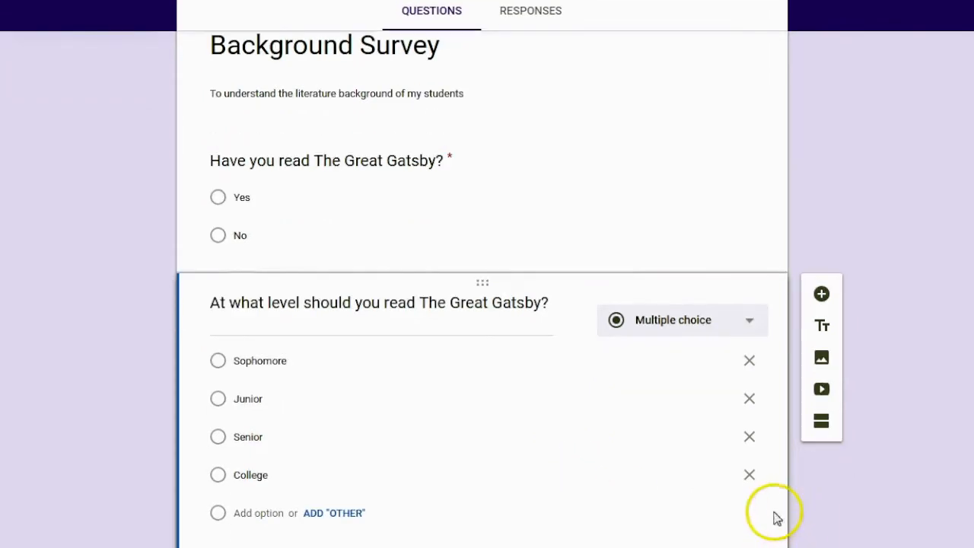
left_click(755, 544)
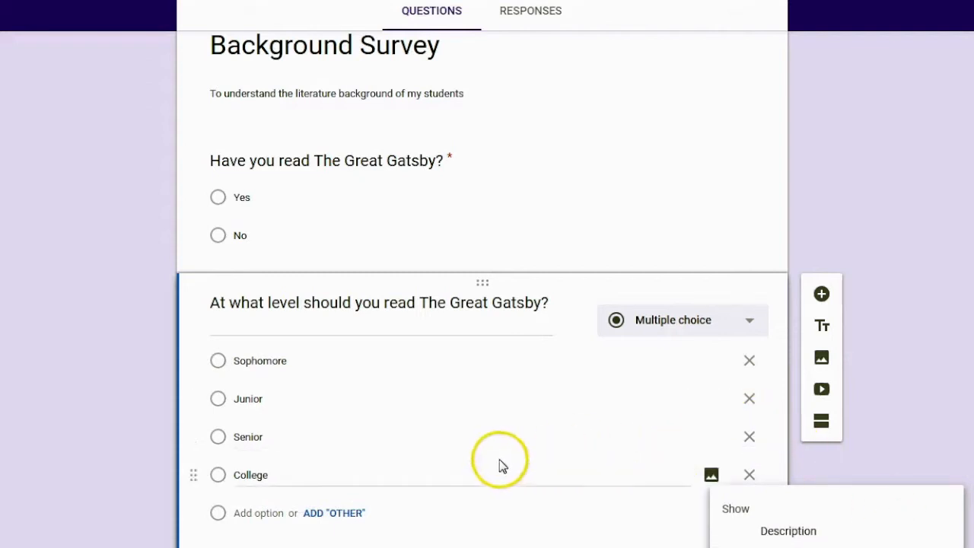
left_click(141, 314)
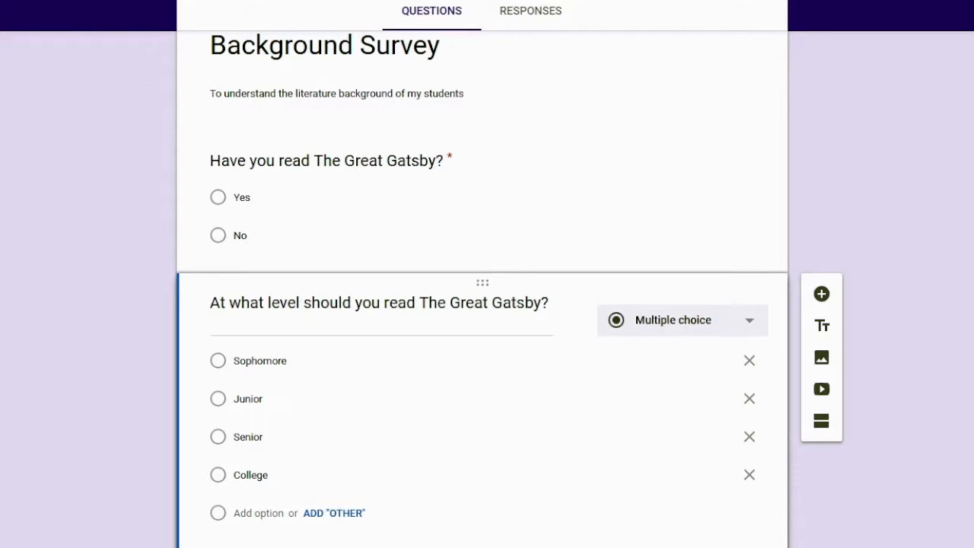
left_click(766, 546)
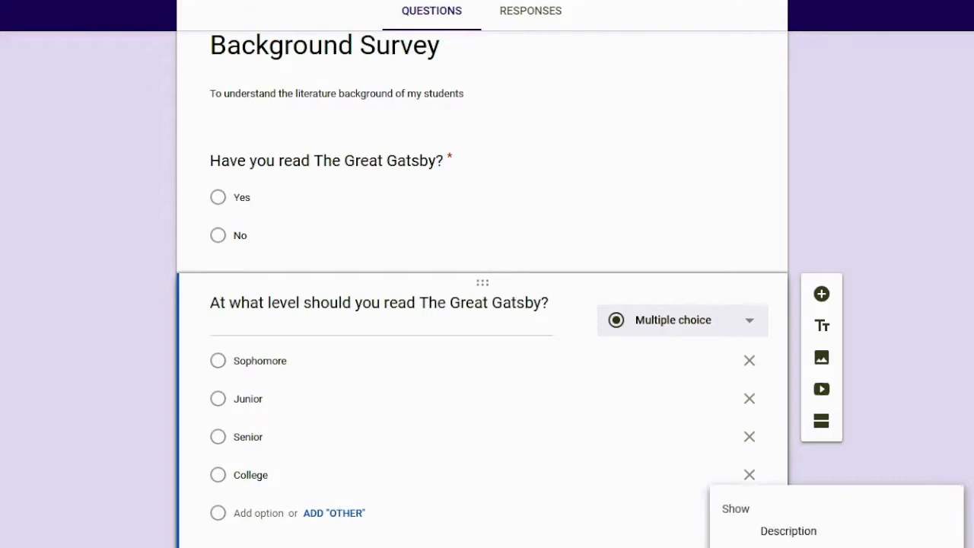
left_click(654, 547)
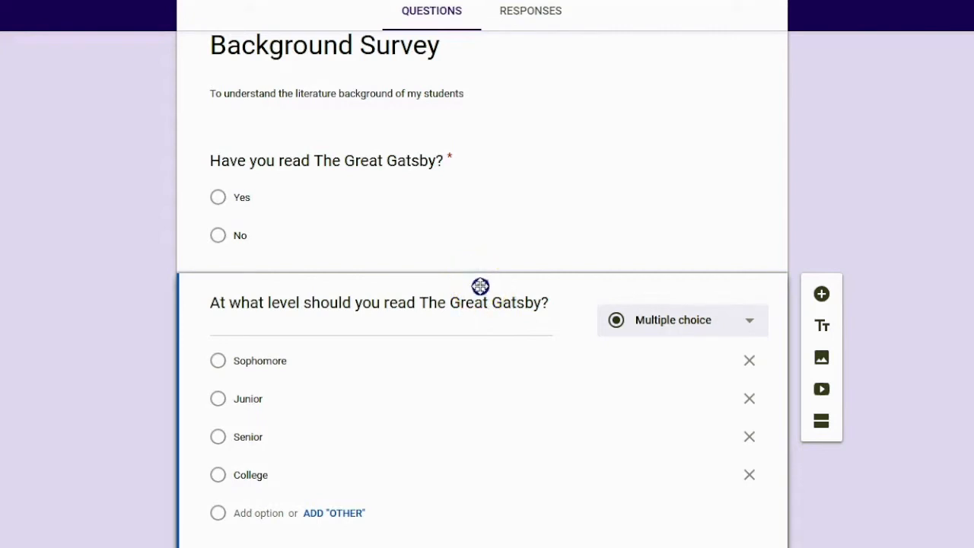
Move the reading-level question above "Have you read The Great Gatsby?".
left_click_drag(480, 286, 482, 178)
scroll(649, 373, "down", 1)
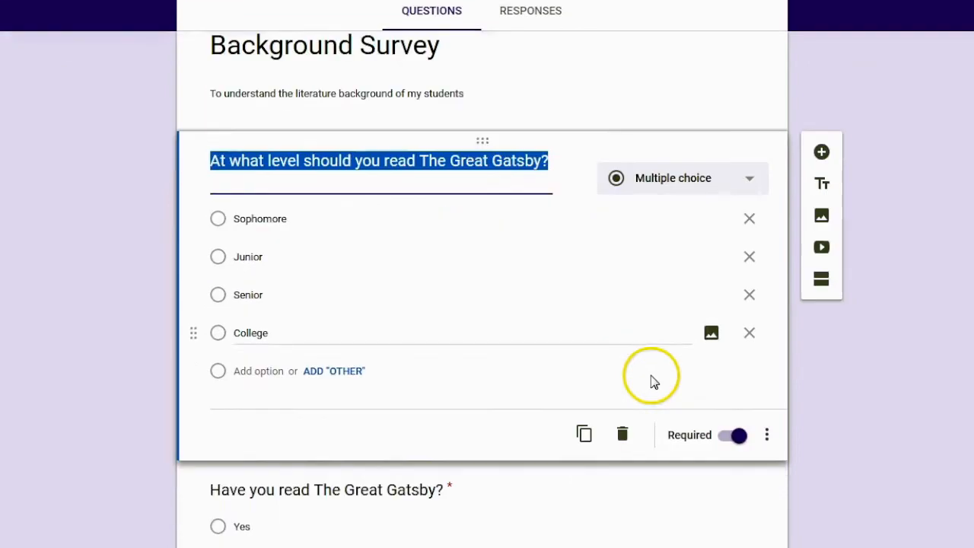
Look at the additional settings of the question "Have you read The Great Gatsby?" without changing any.
left_click(539, 521)
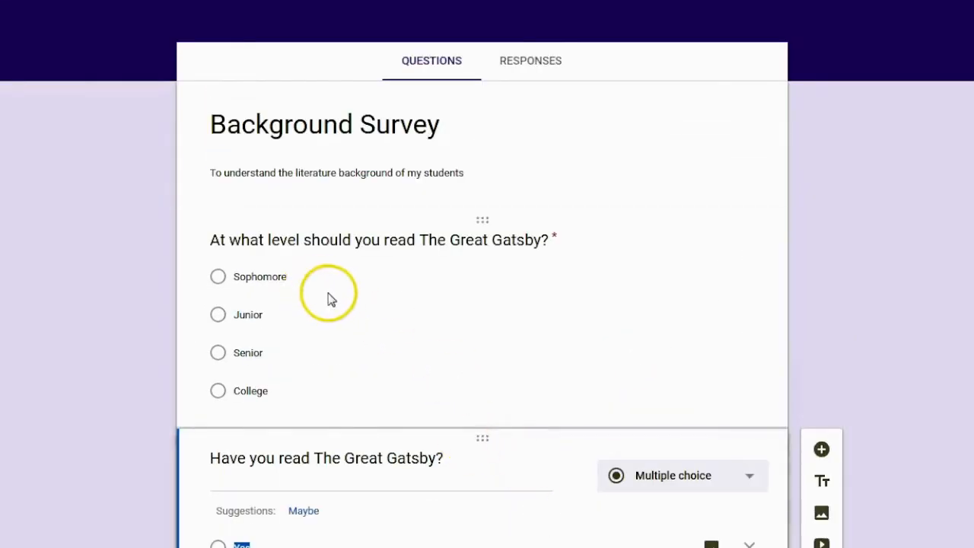
scroll(342, 312, "down", 1)
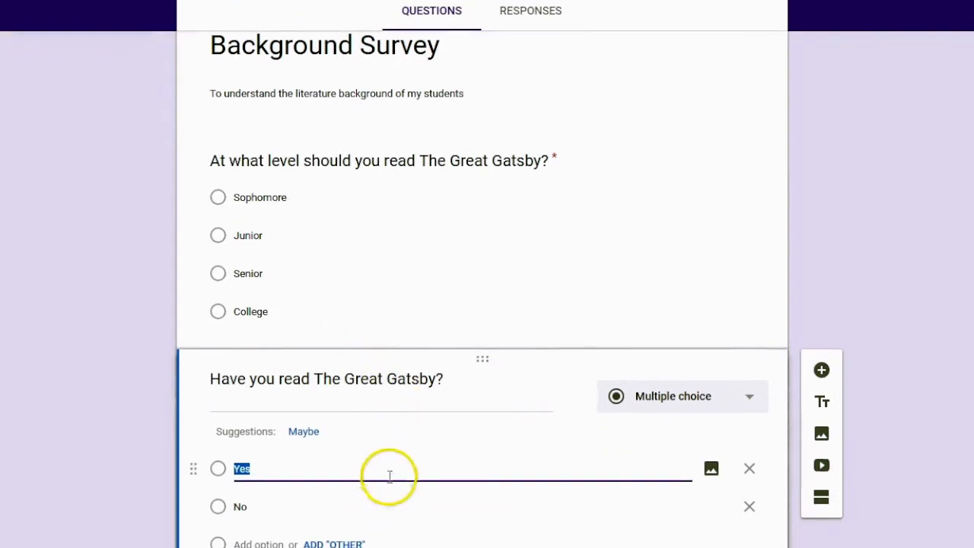
scroll(436, 528, "down", 1)
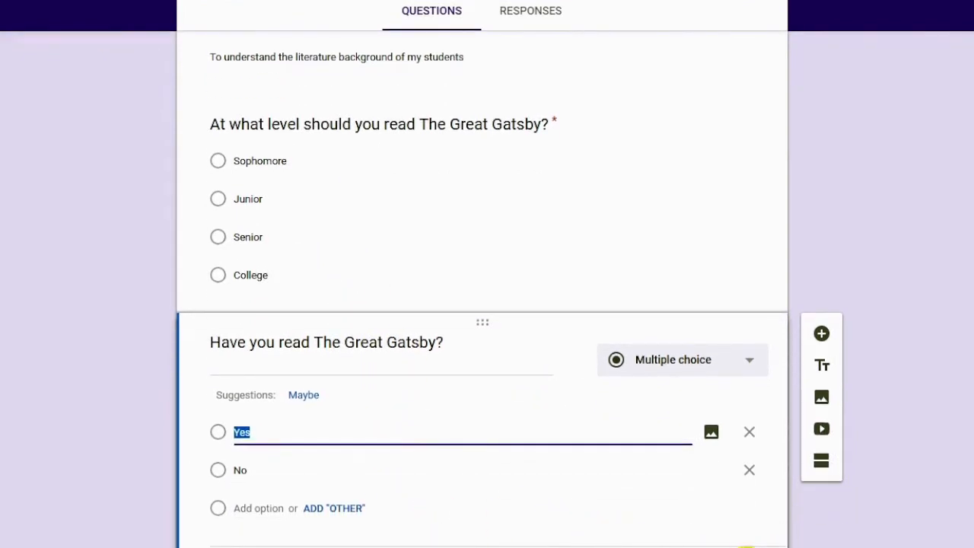
left_click(769, 544)
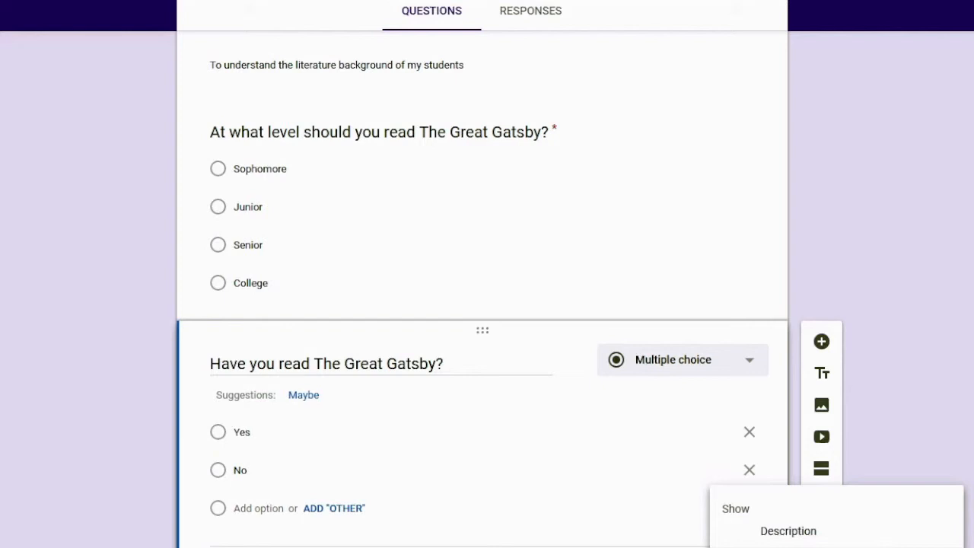
key("Escape")
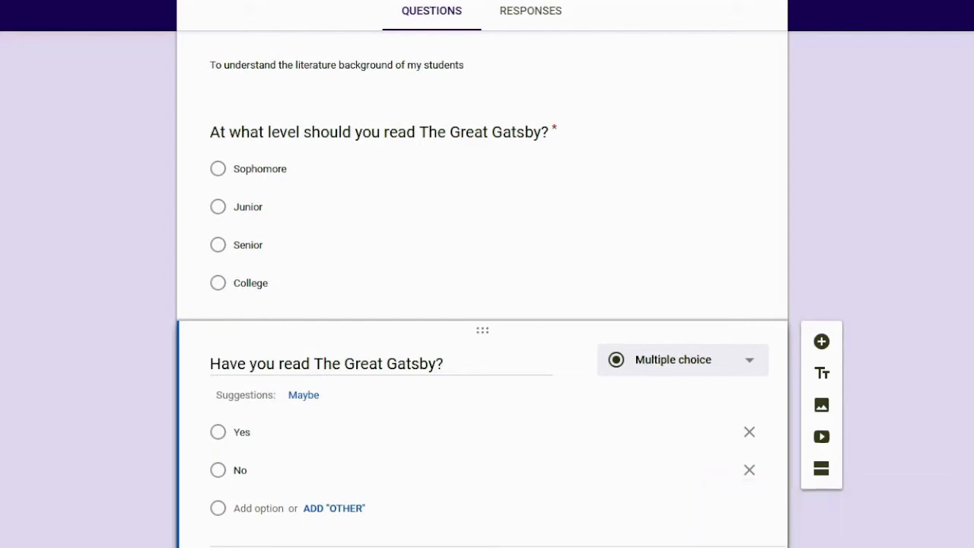
Add a third question with the text "Rate The Great Gatsby with 1 as awful and 5 as it gave my life meaning".
left_click(821, 342)
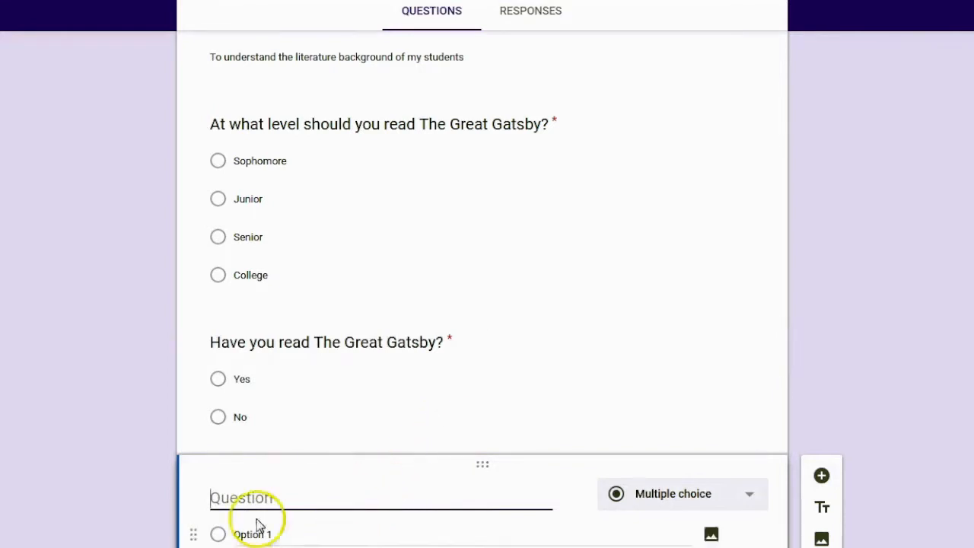
type("Rate ")
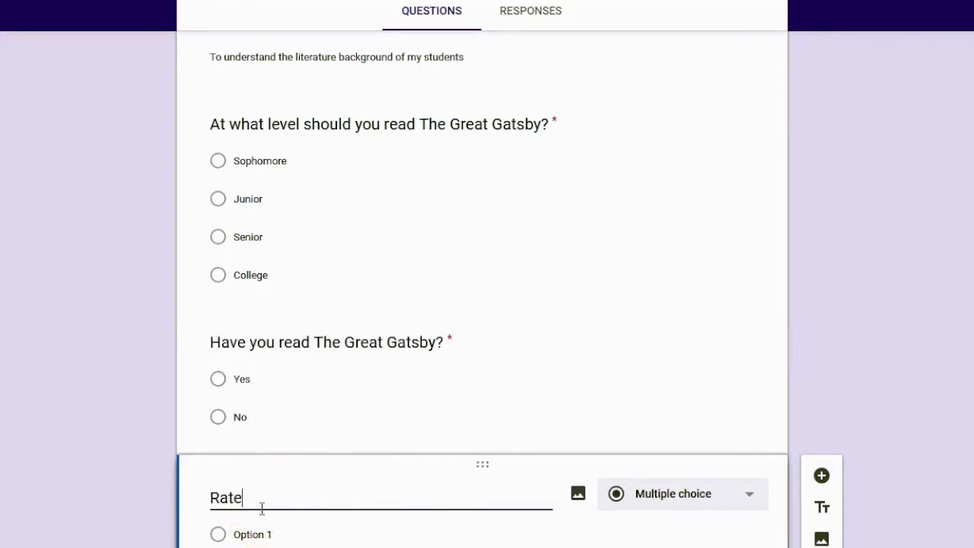
type("The gr")
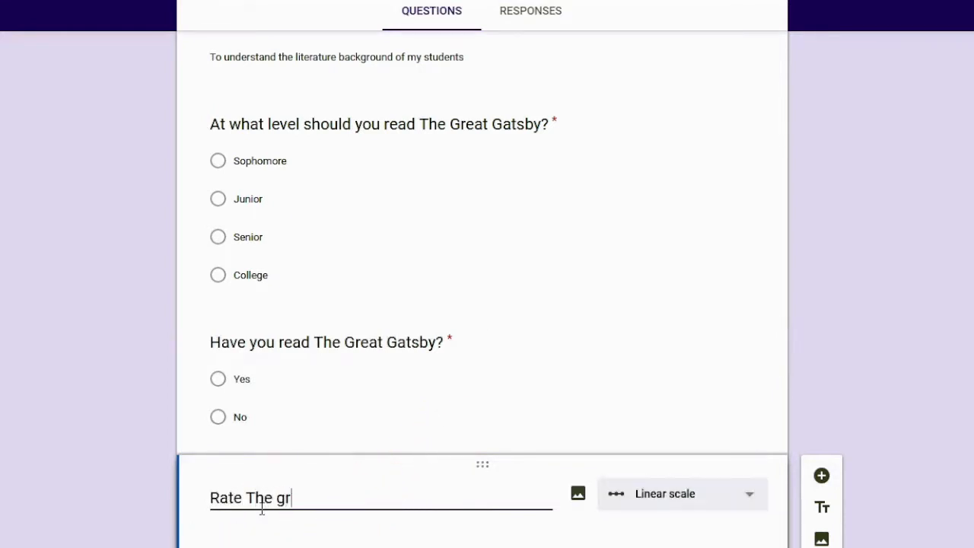
key("BackSpace")
type("Great Gatsby")
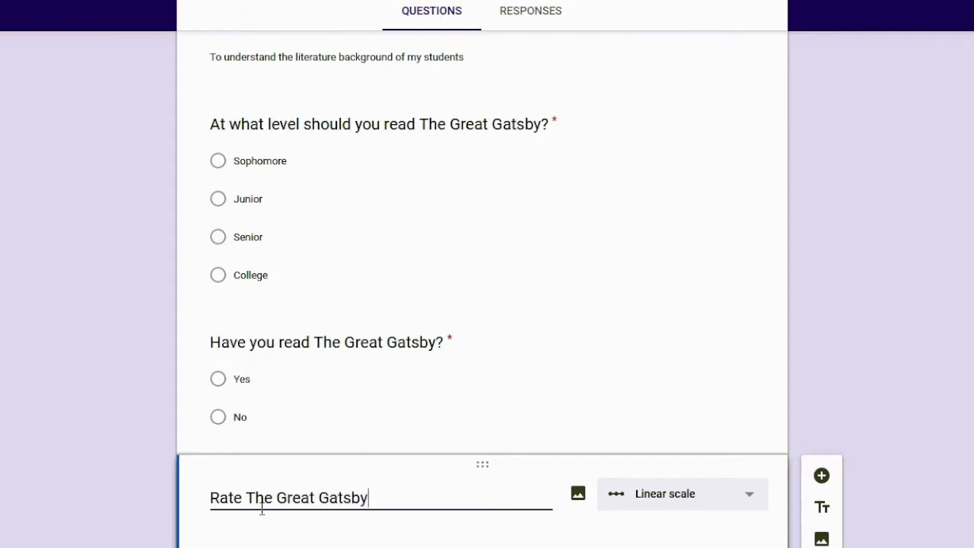
type(" with o")
key("BackSpace")
type("1 as auwful and ")
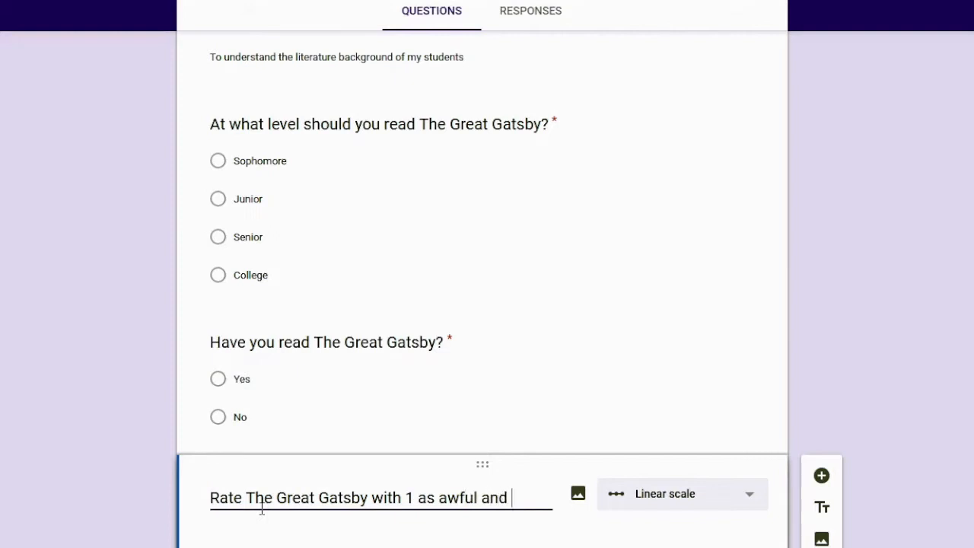
type("5 as it gave my lif")
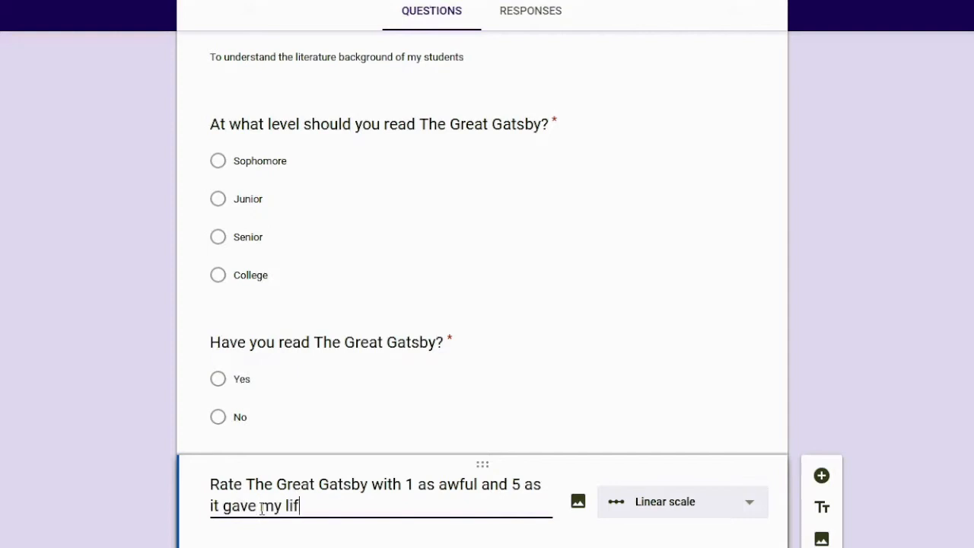
type("e meaning")
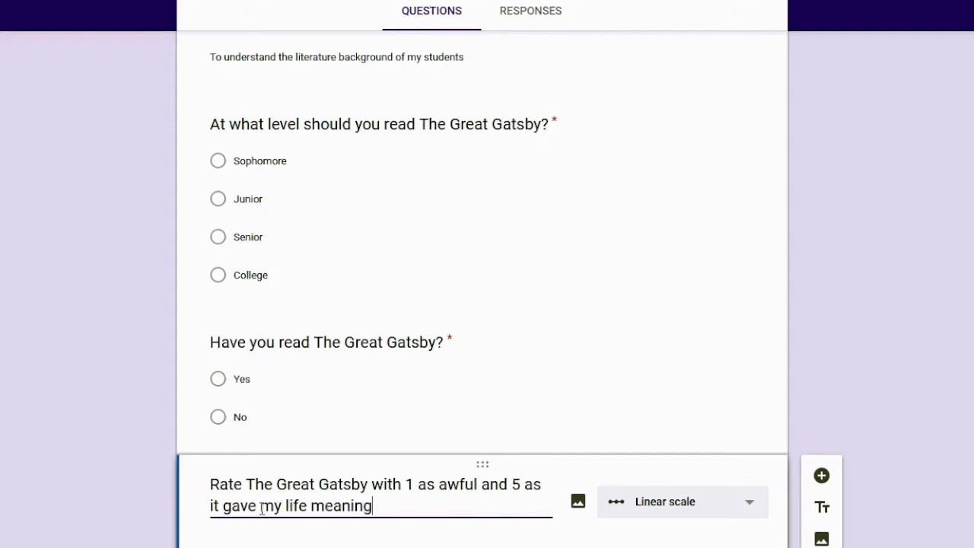
Look through the rating question's scale limits and question types, keeping a linear scale from 1 to 5.
left_click(385, 547)
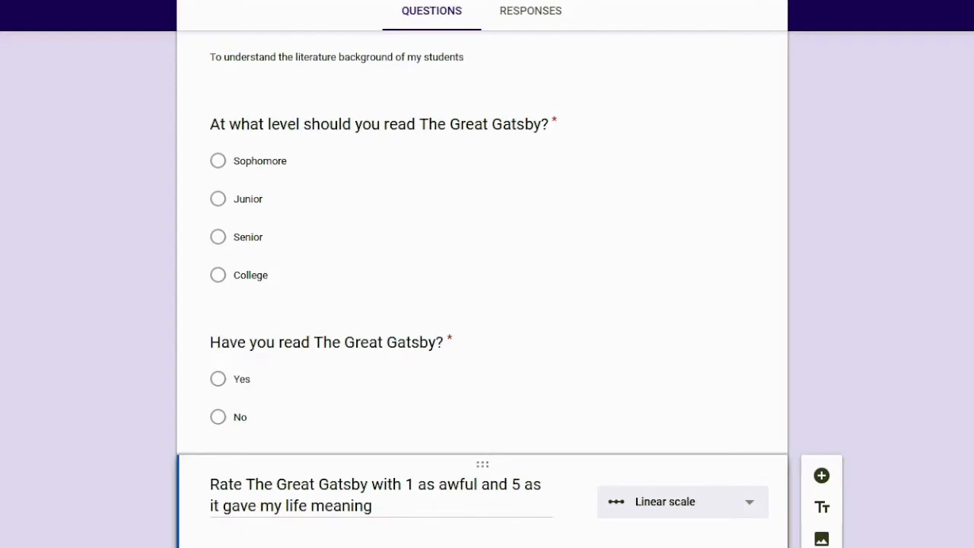
scroll(385, 547, "down", 2)
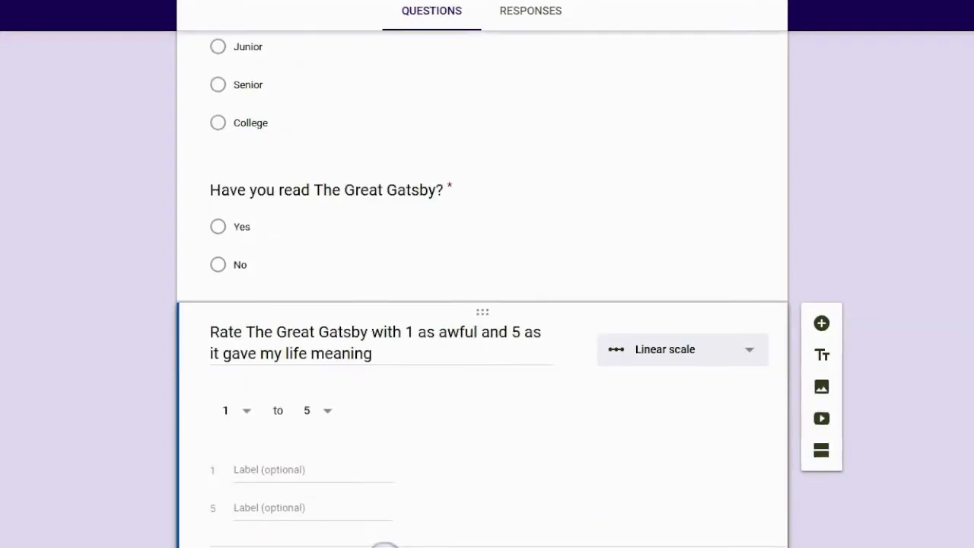
left_click(246, 411)
left_click(248, 414)
left_click(327, 411)
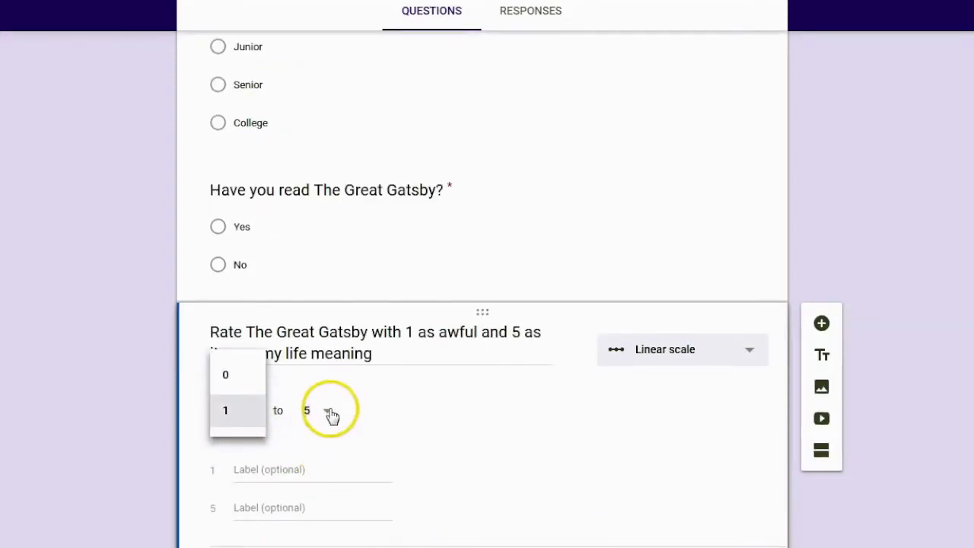
left_click(329, 413)
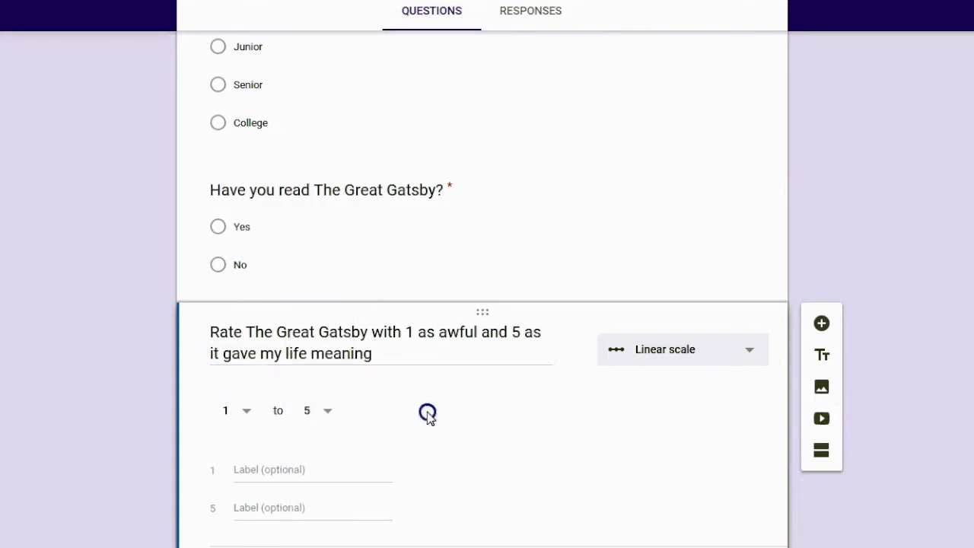
left_click(748, 355)
left_click(748, 355)
Label the rating scale's 1 end "Awful" and its 5 end "Best book ever".
left_click(244, 467)
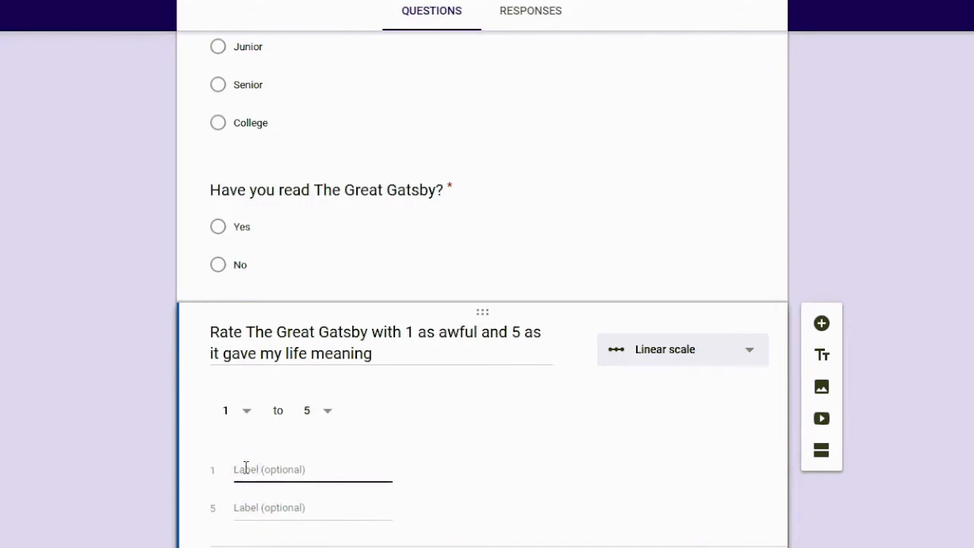
type("Awful")
left_click(256, 508)
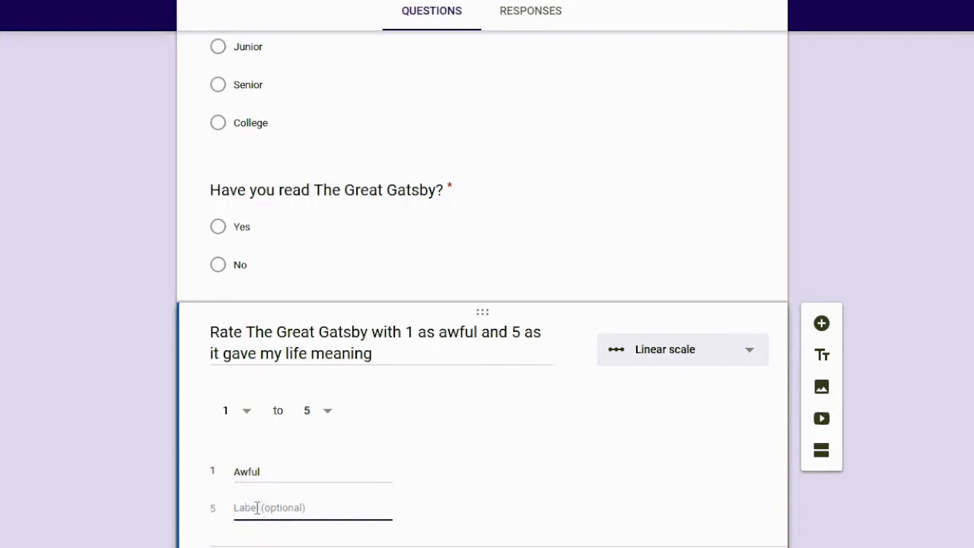
type("Best")
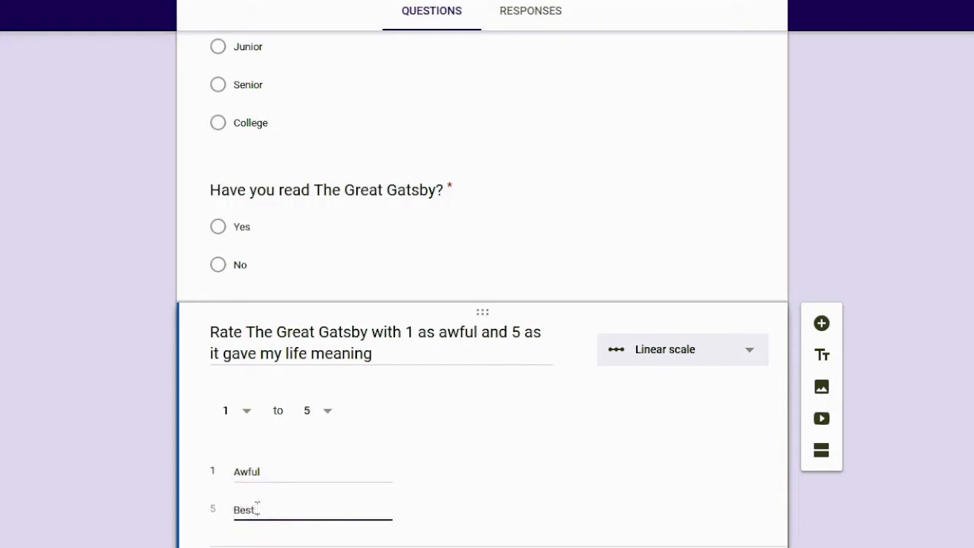
type(" book ever")
left_click(704, 544)
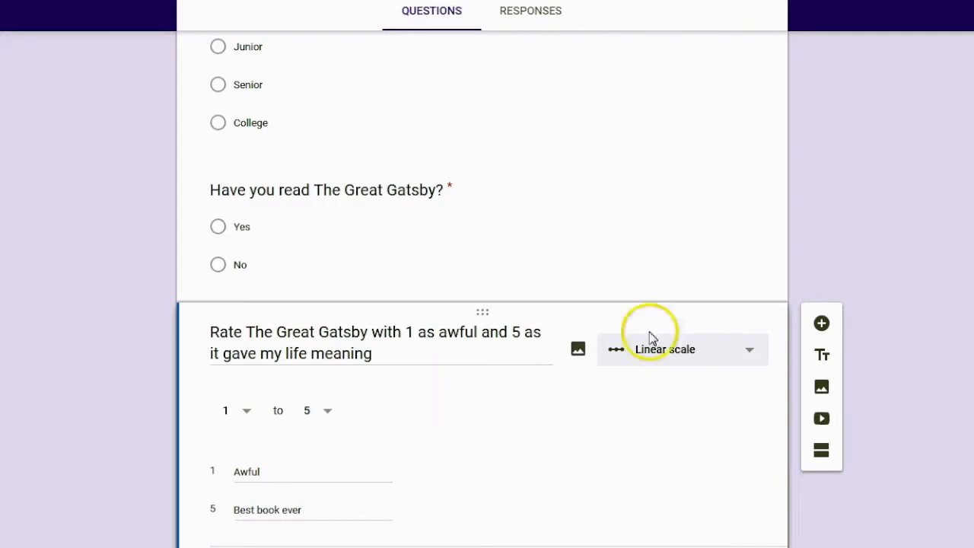
Add a fourth question with the text "Name one prevalent theme in The Great Gatsby", keeping it as a short answer.
left_click(820, 323)
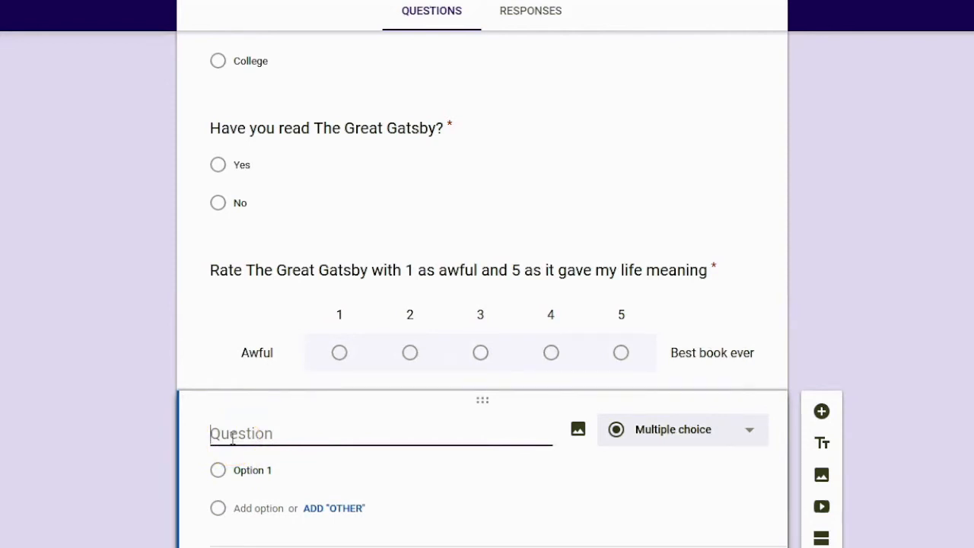
type("Name on")
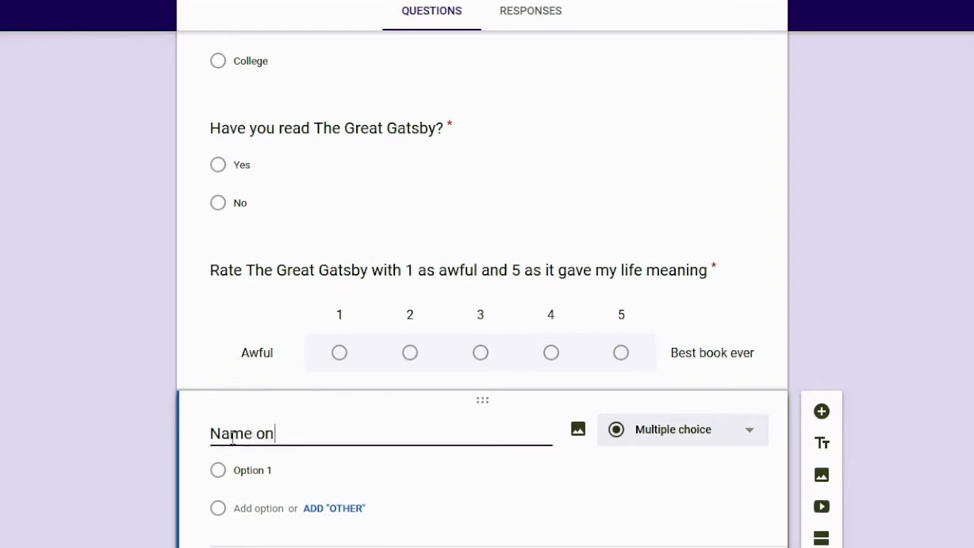
type("e prevalent ")
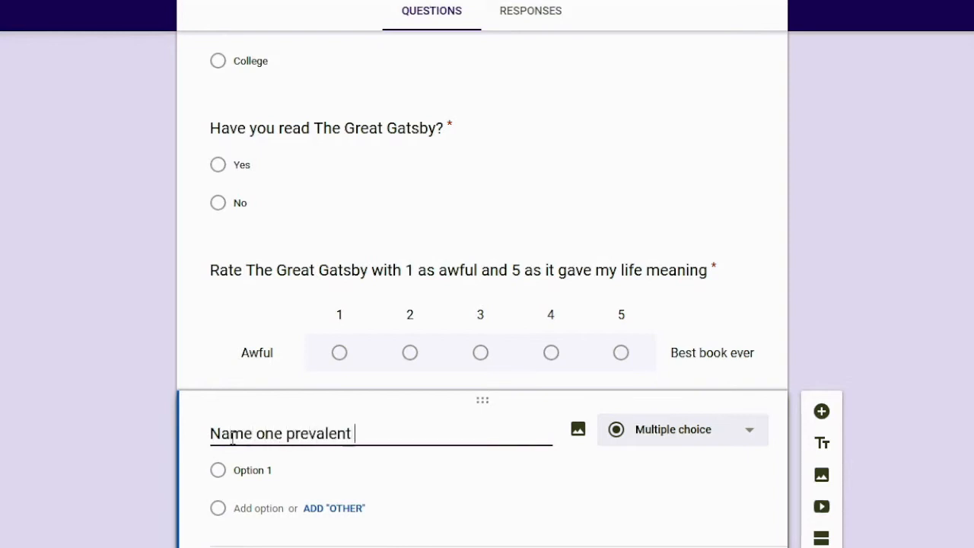
type("them")
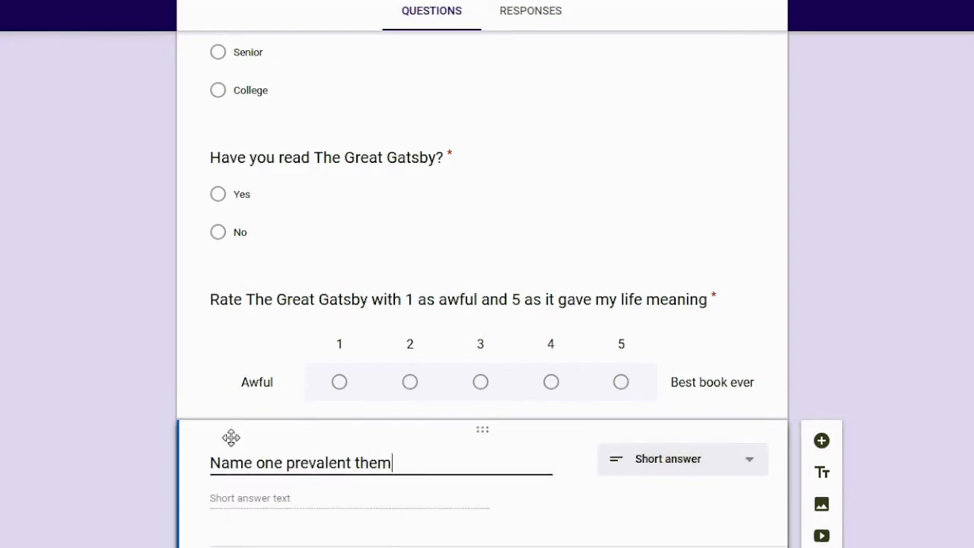
type("e in The Gr")
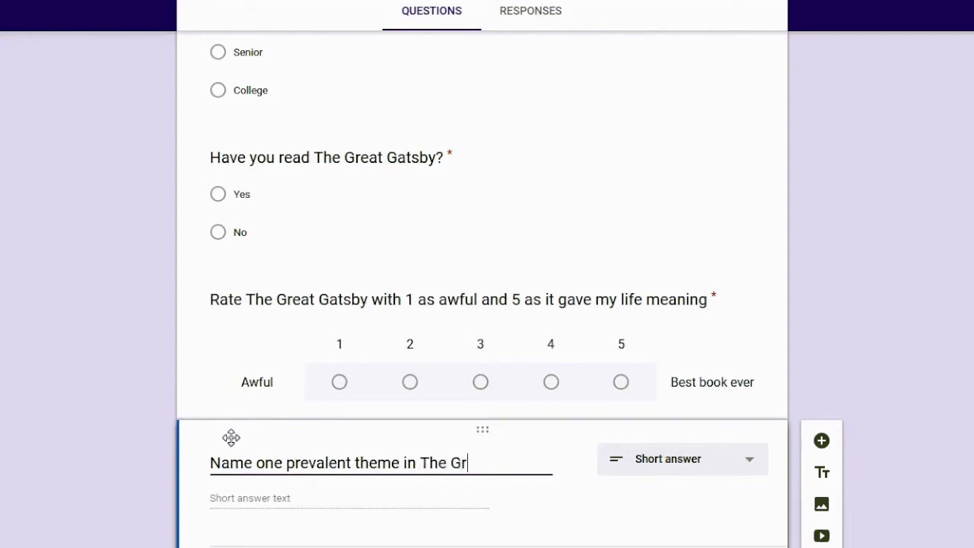
type("aeat Gatsby")
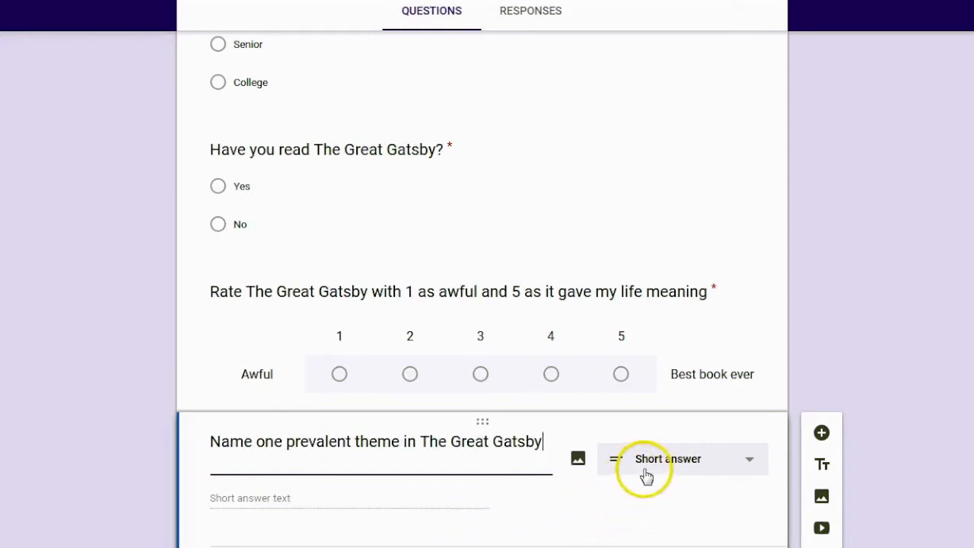
left_click(753, 464)
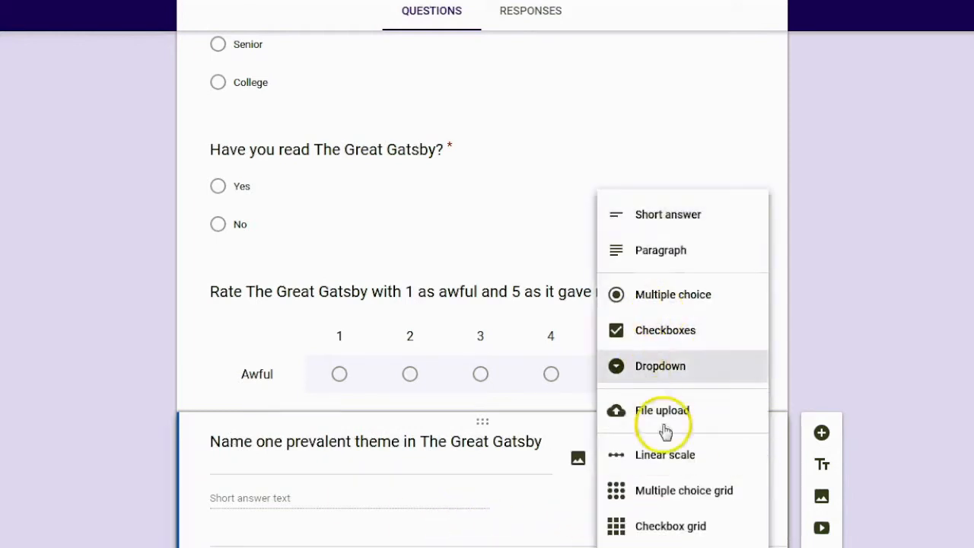
left_click(581, 517)
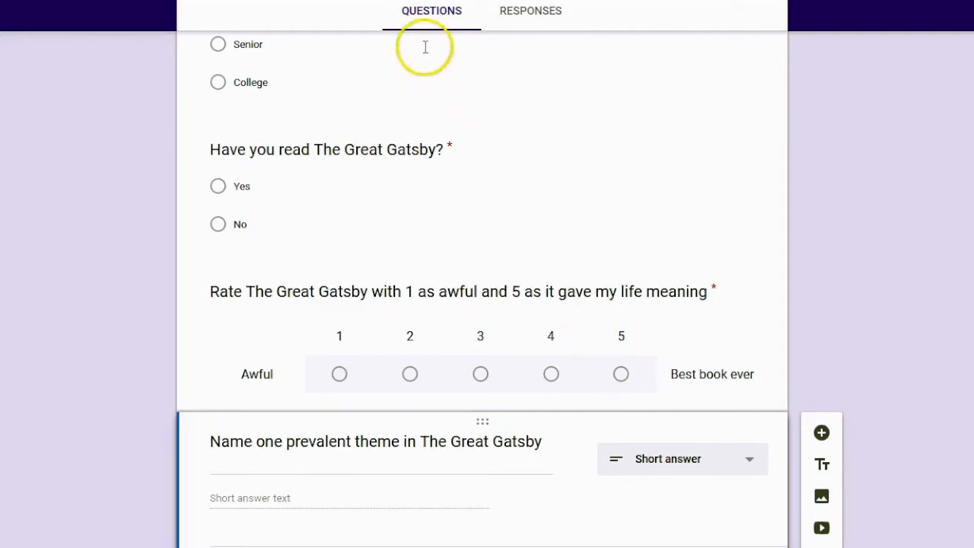
Look at the survey's responses page and the spreadsheet destination options without creating a spreadsheet, returning to the questions.
left_click(531, 16)
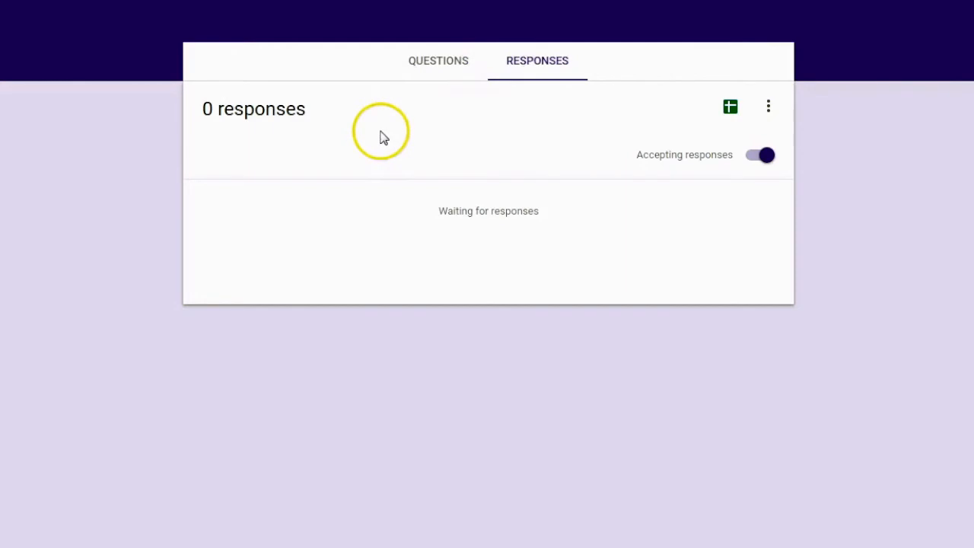
left_click(434, 66)
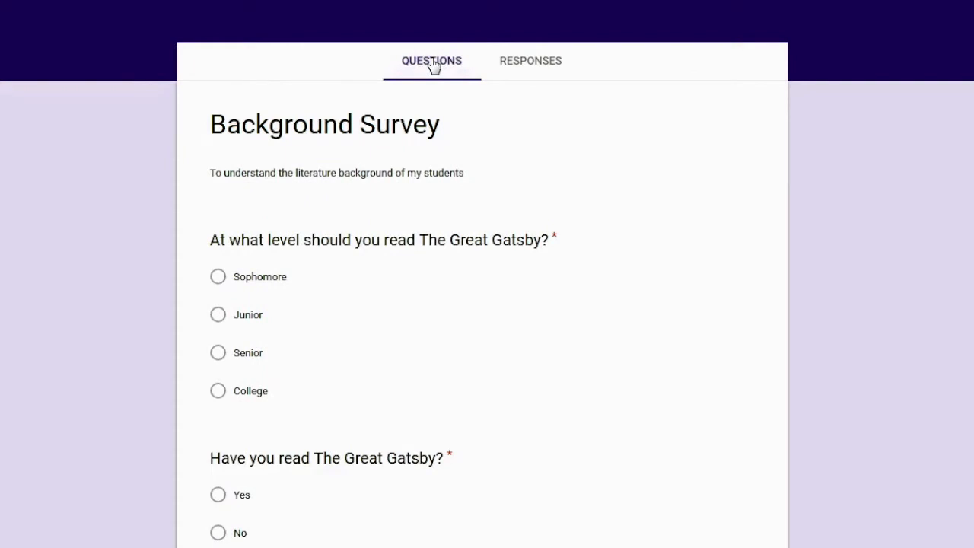
left_click(515, 65)
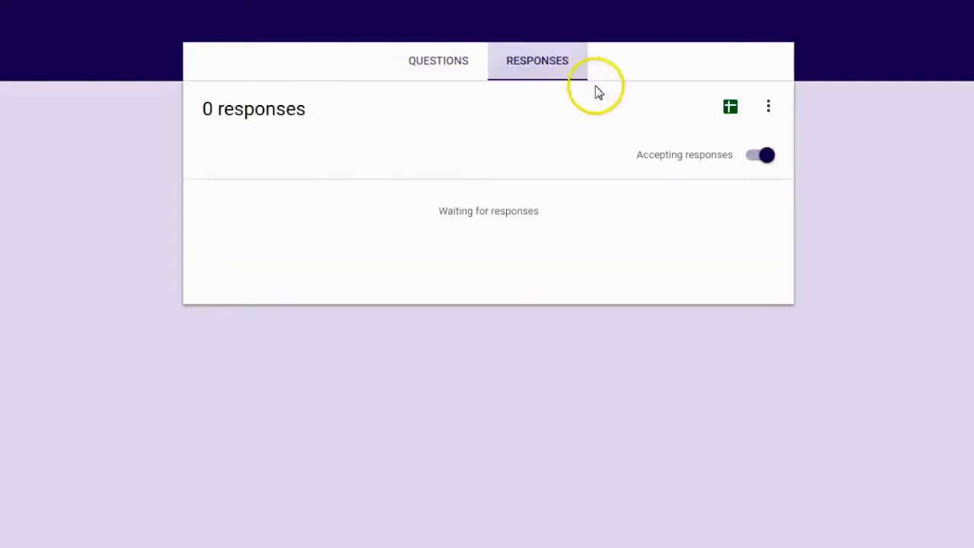
left_click(728, 107)
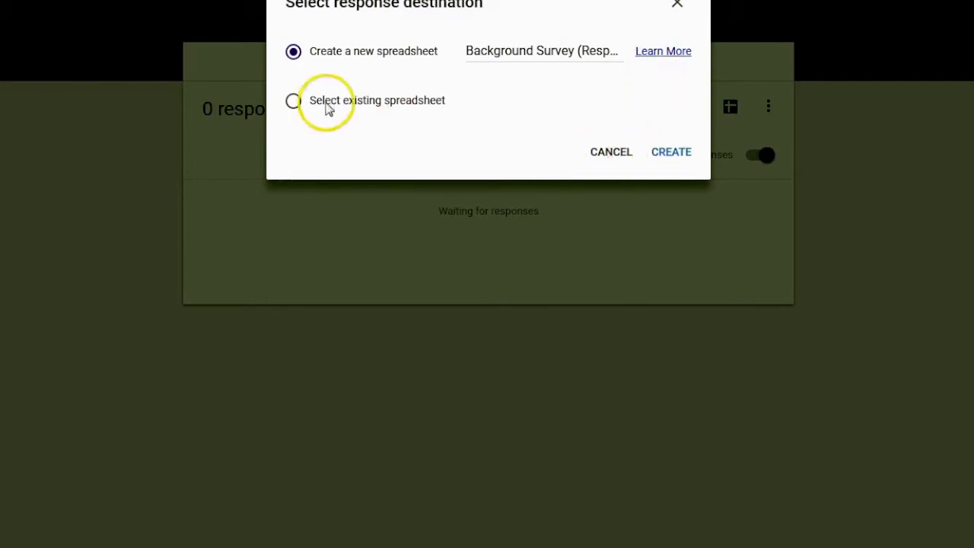
left_click(608, 152)
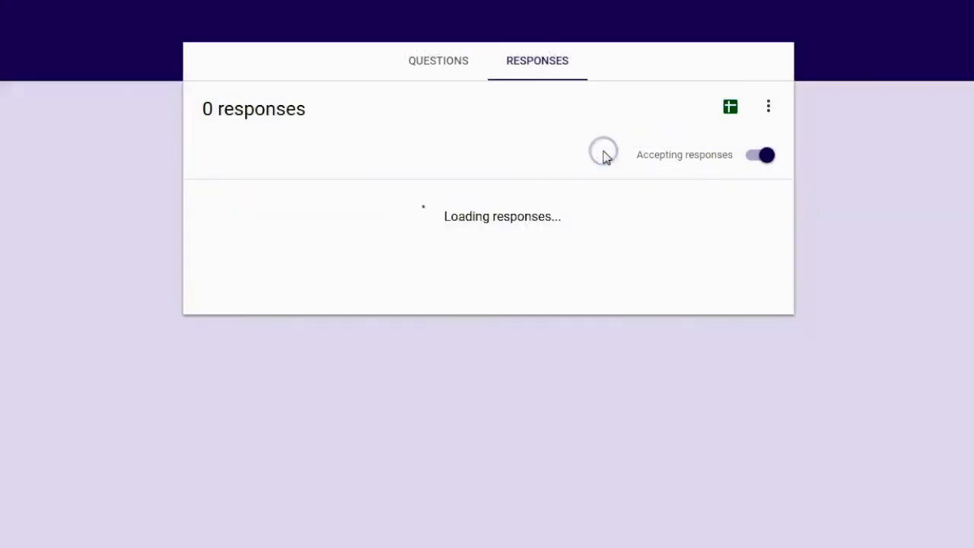
left_click(435, 62)
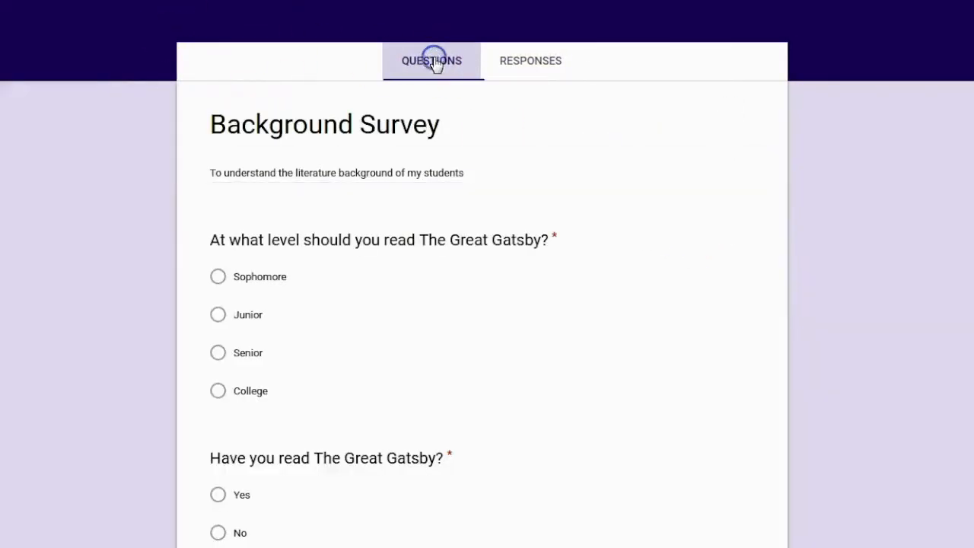
Open the existing form "Survey" from the recent forms and view its responses in the linked spreadsheet.
left_click(27, 2)
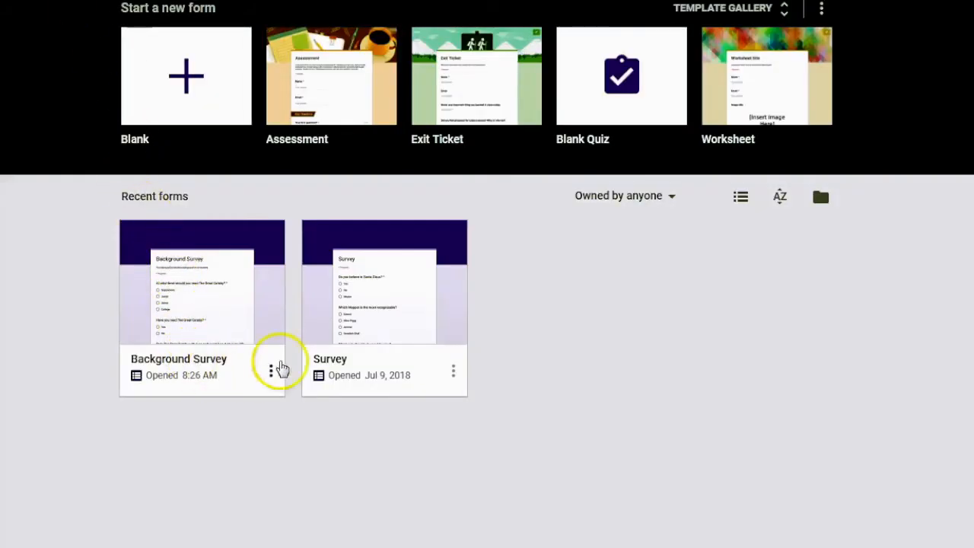
left_click(363, 318)
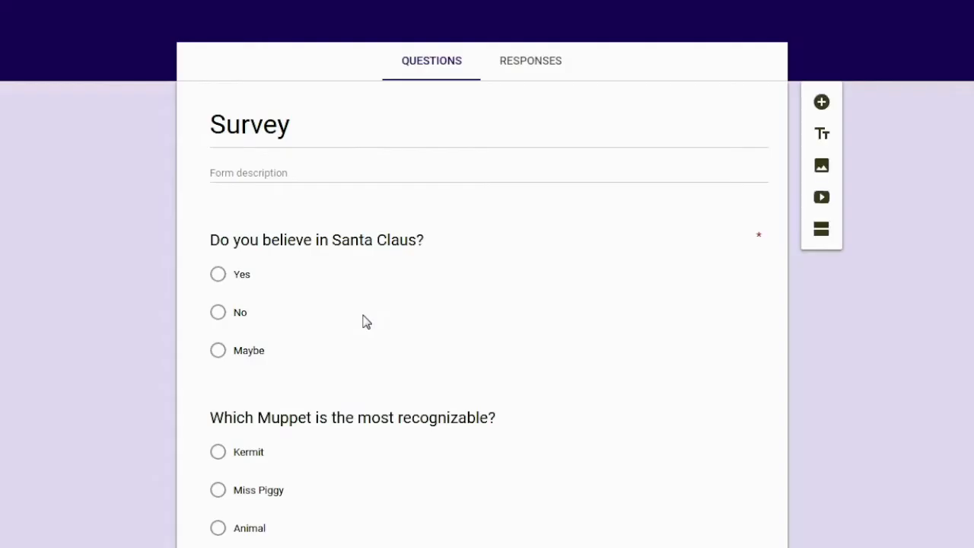
left_click(498, 65)
left_click(723, 106)
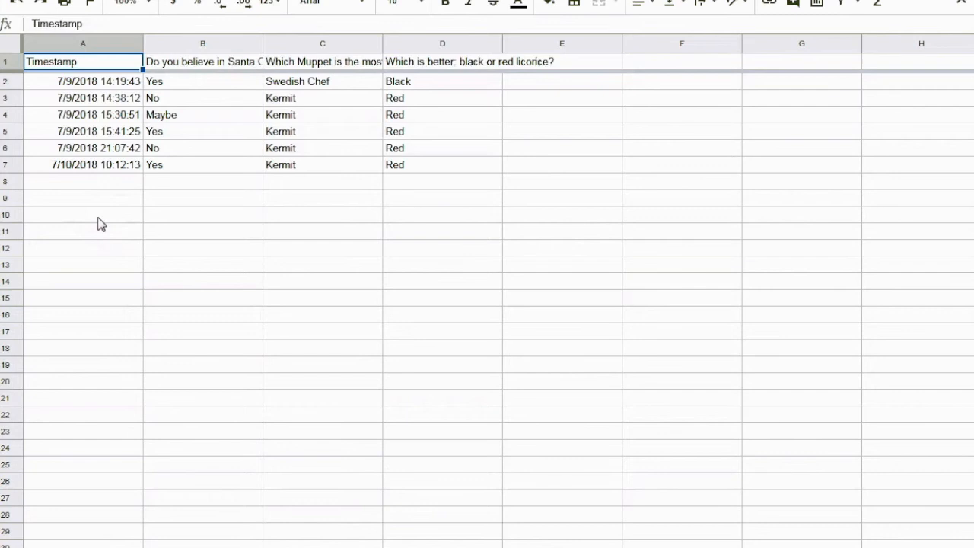
Look at the file formats available for downloading the response spreadsheet without downloading it.
left_click(49, 3)
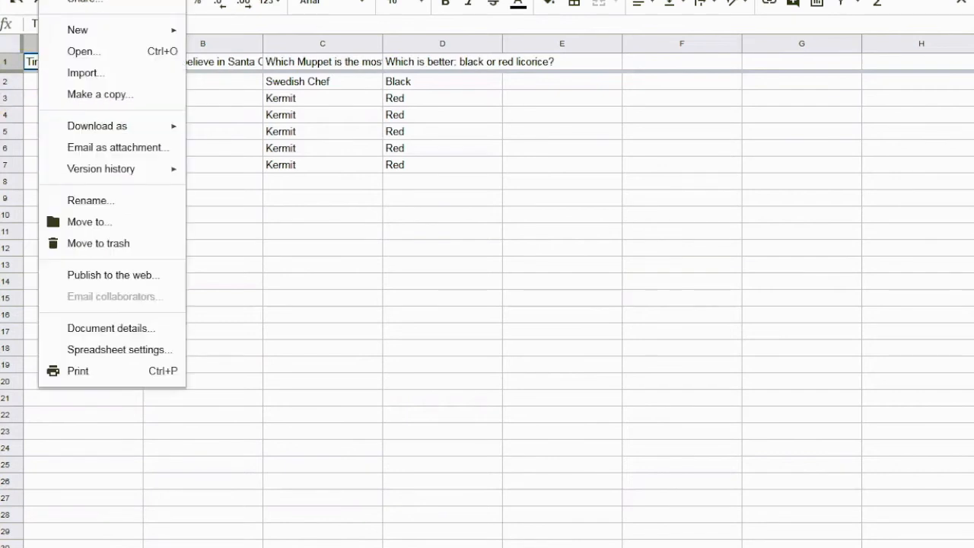
mouse_move(79, 135)
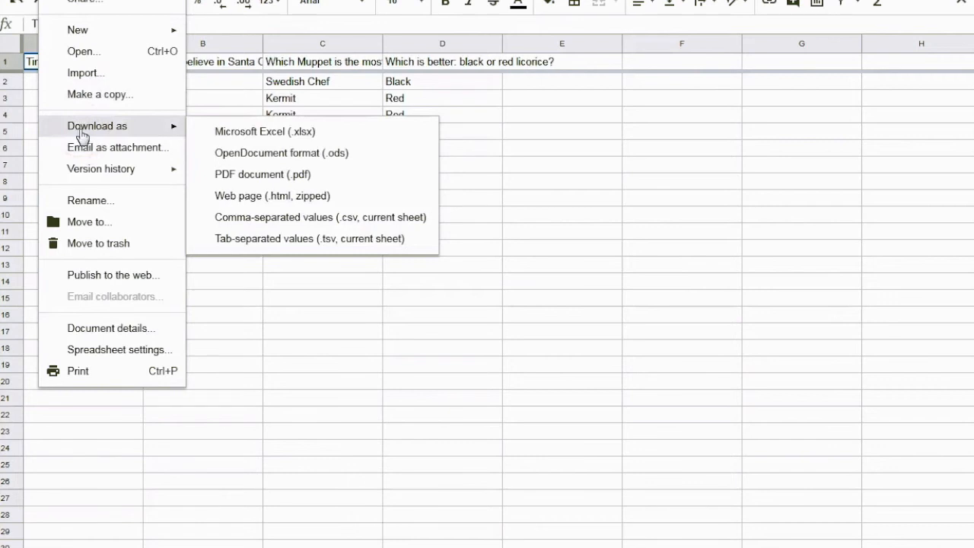
left_click(251, 279)
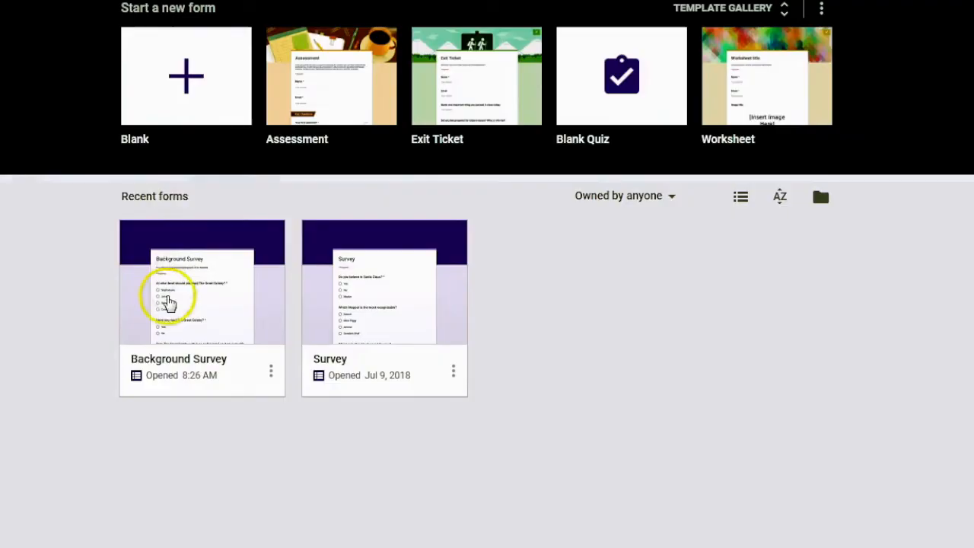
Reopen the "Background Survey" form and review its questions from the title down to the theme question.
left_click(169, 301)
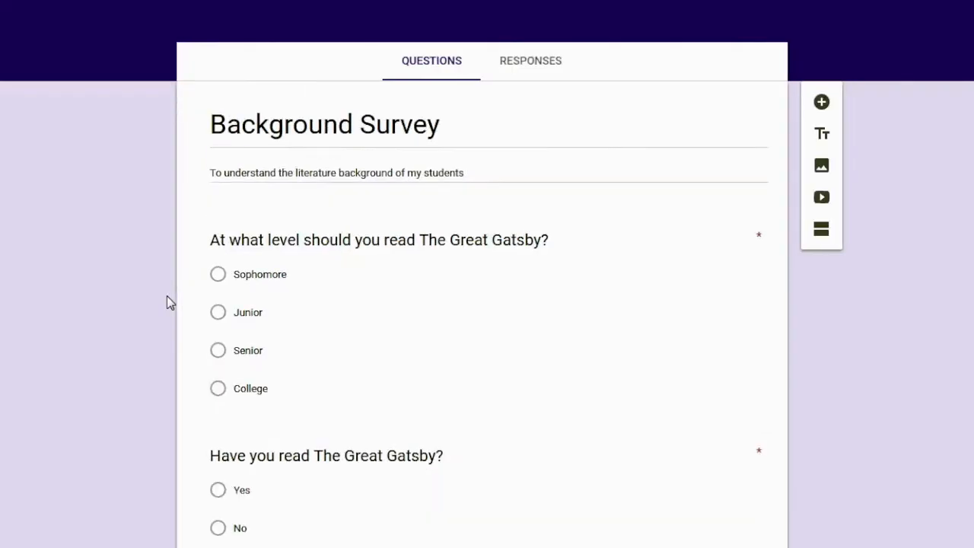
left_click(461, 276)
scroll(456, 262, "down", 2)
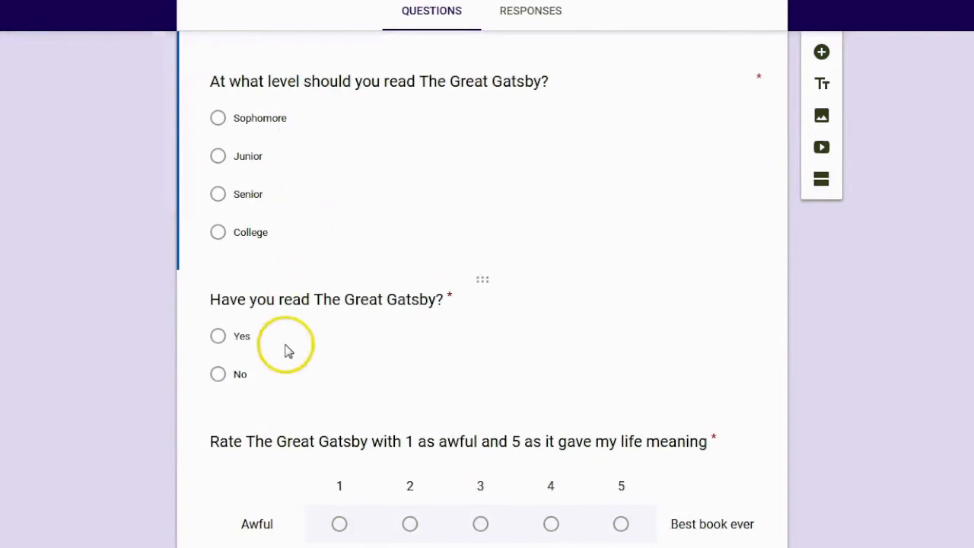
scroll(286, 350, "down", 1)
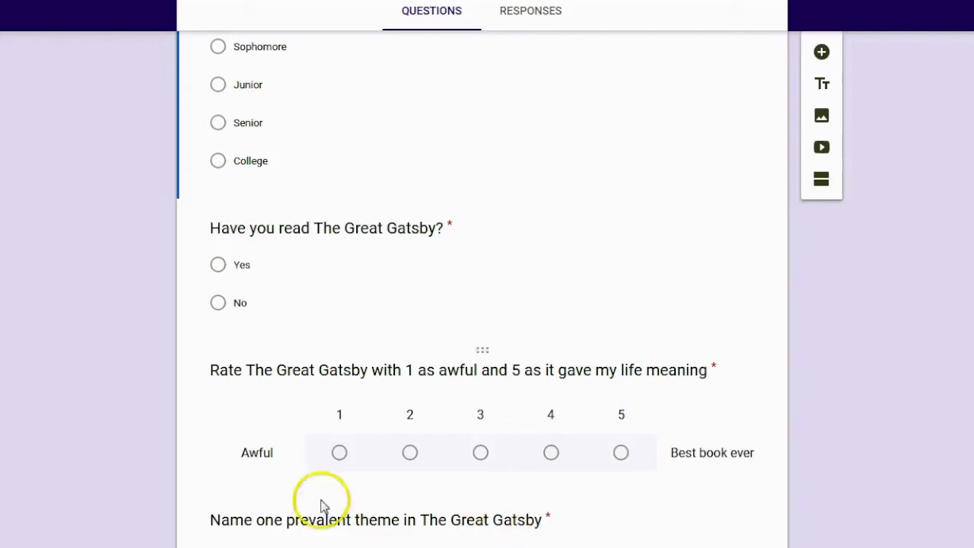
scroll(78, 542, "up", 3)
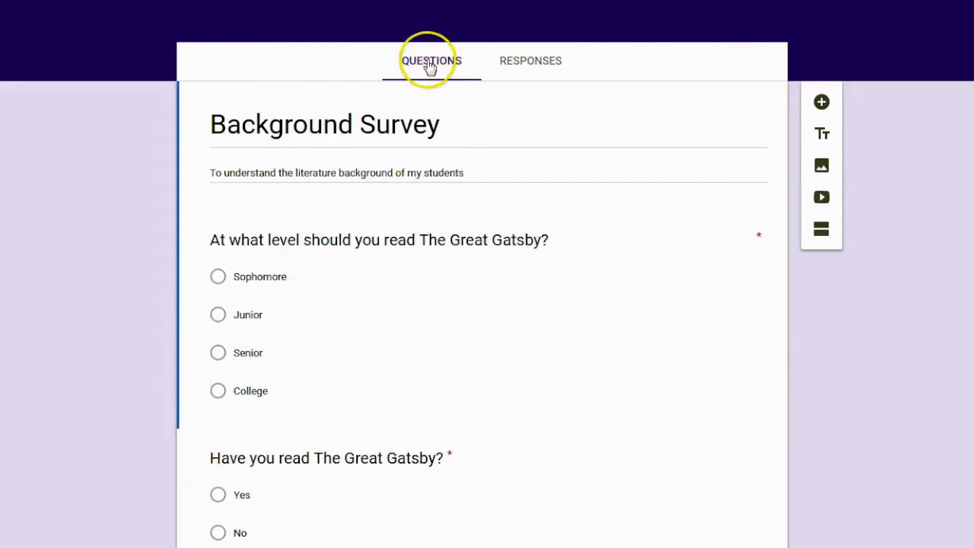
Try red as the form's theme color and look at the font styles, restoring the purple theme.
left_click(703, 1)
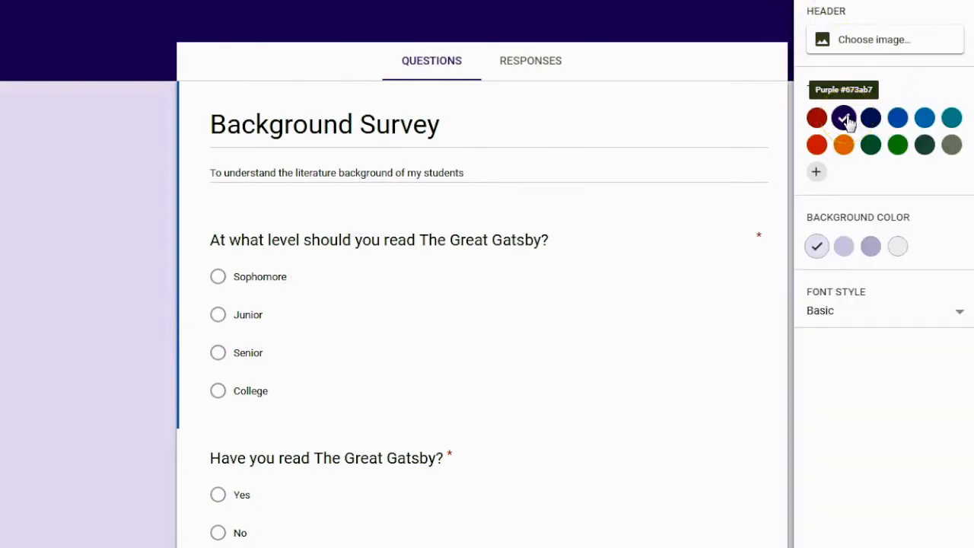
left_click(816, 118)
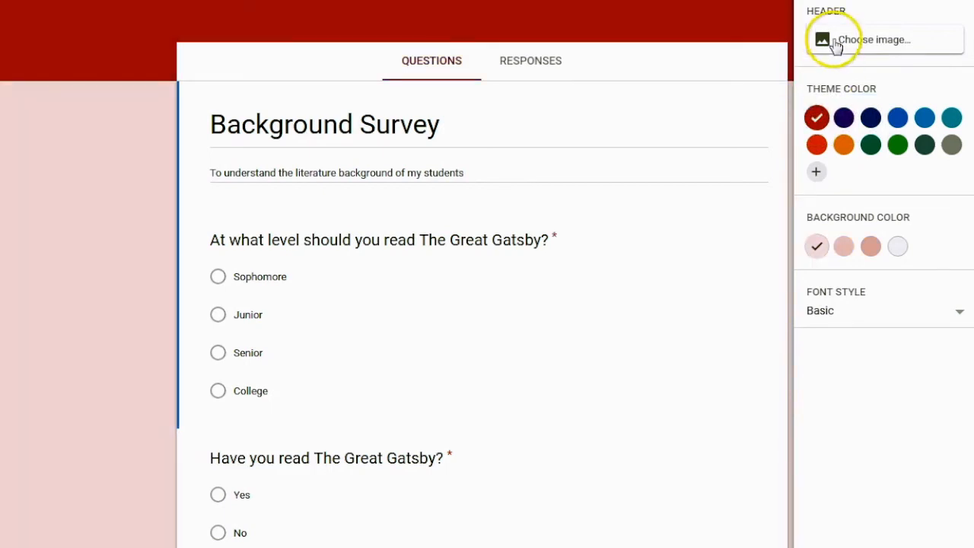
left_click(849, 311)
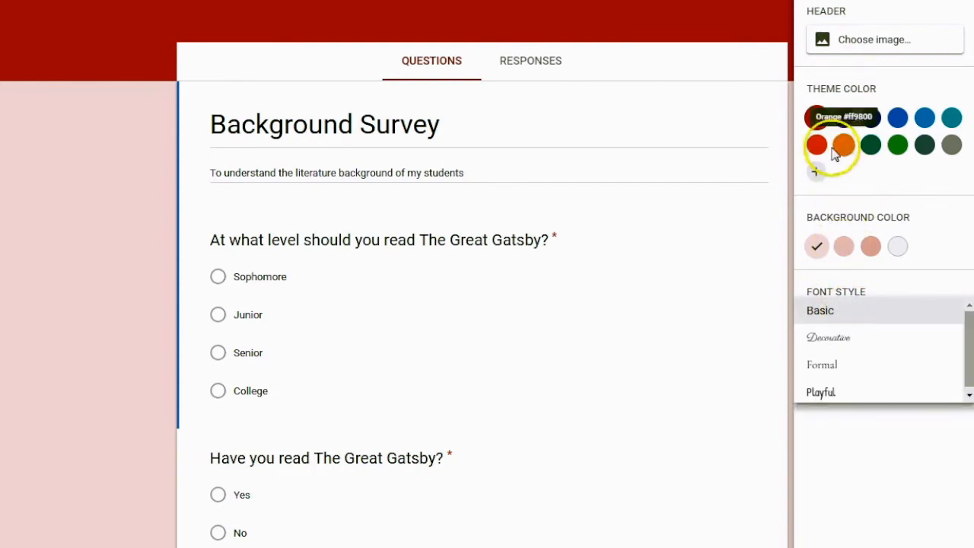
left_click(843, 119)
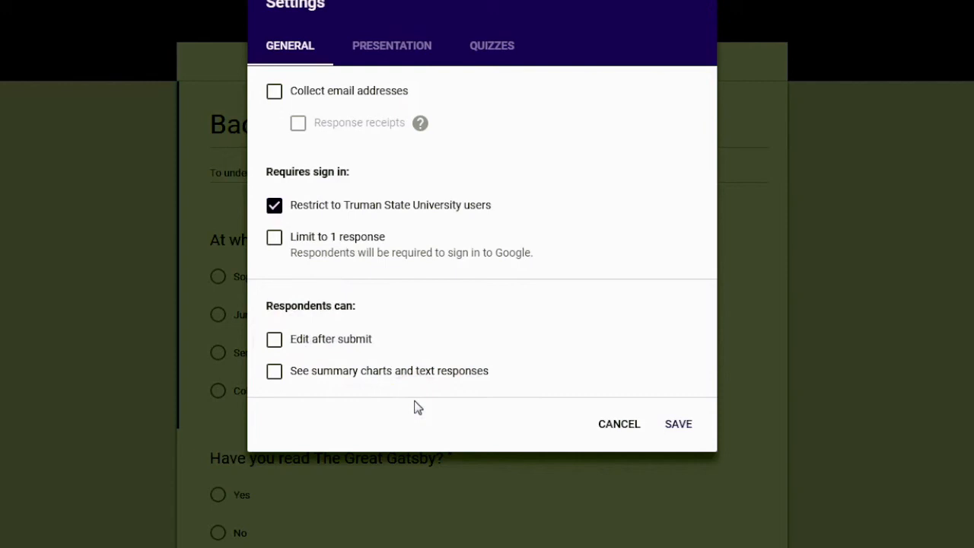
Look over the form's general settings and its sending options, leaving both without saving or sending anything.
left_click(616, 424)
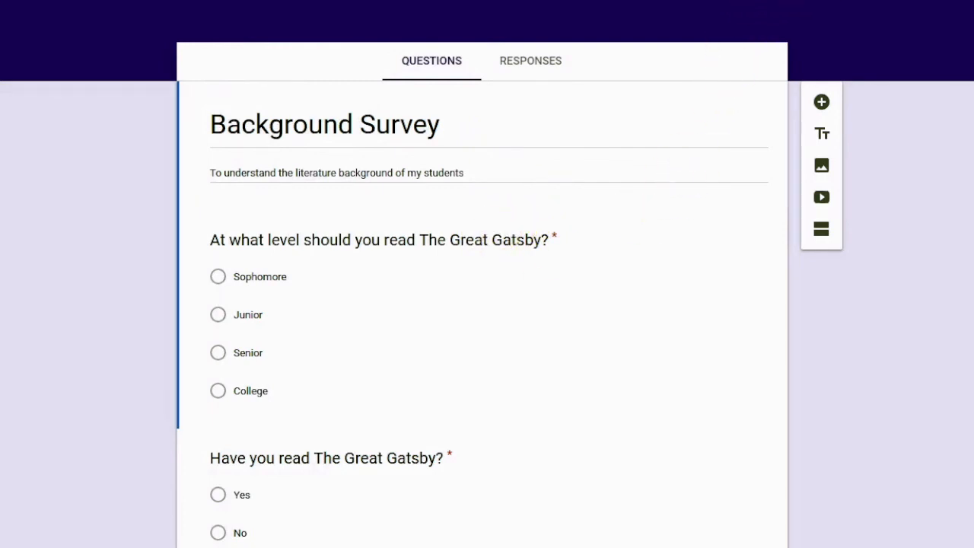
left_click(801, 0)
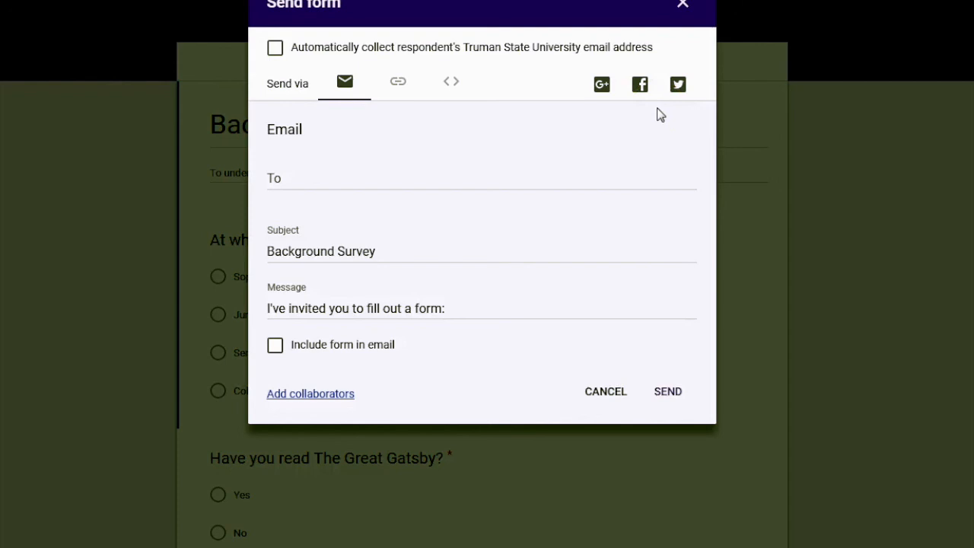
left_click(611, 391)
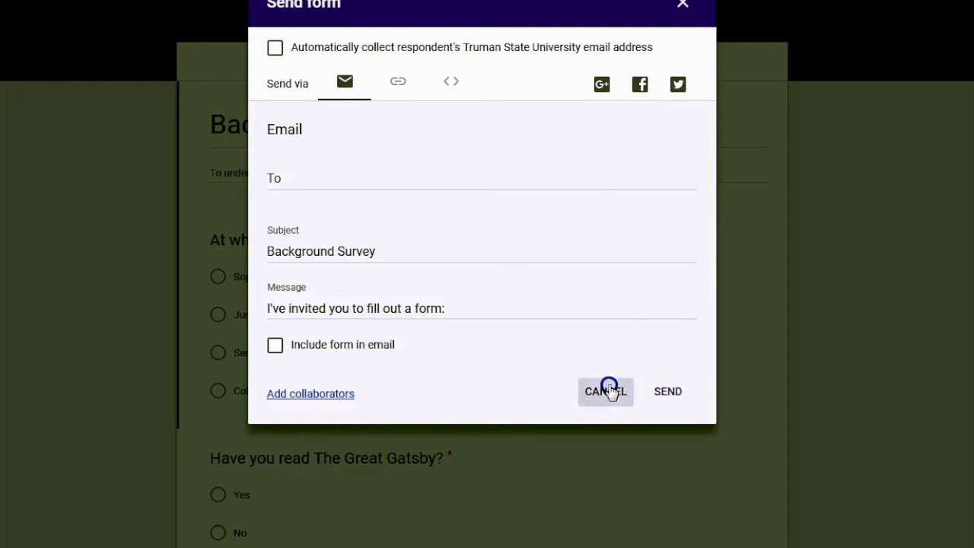